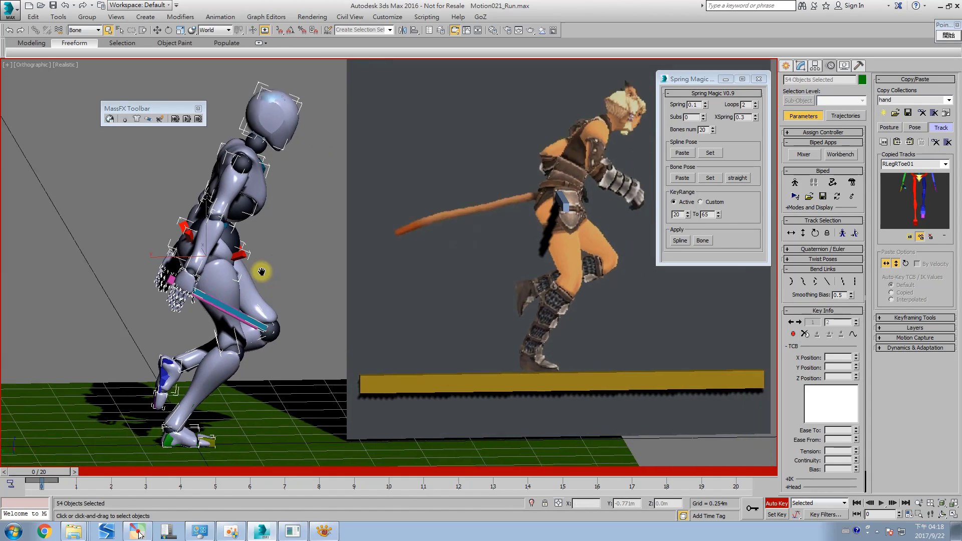
# - Select the biped's centre of mass and play back the run animation
pyautogui.scroll(-3, 257, 286)
pyautogui.click(246, 258)
pyautogui.click(231, 257)
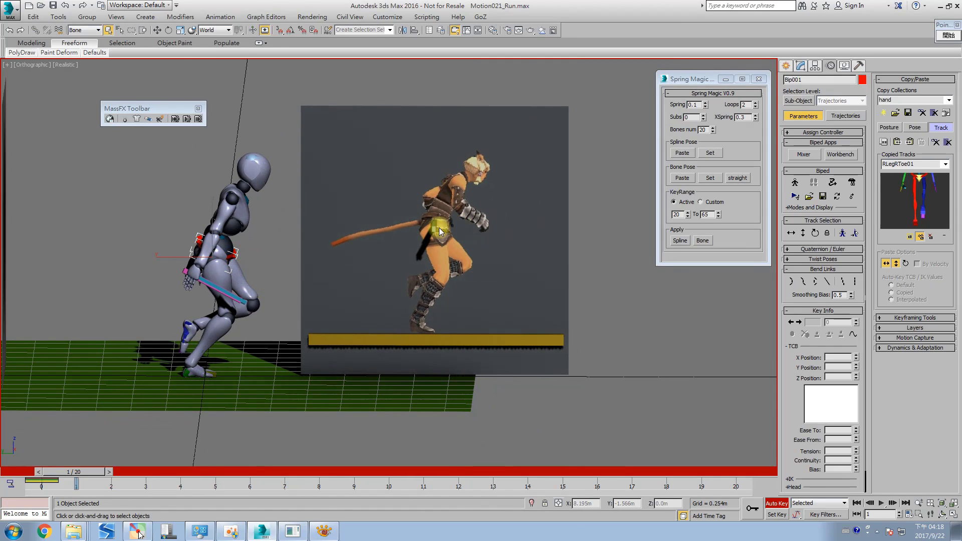
pyautogui.press('.')
pyautogui.press('/')
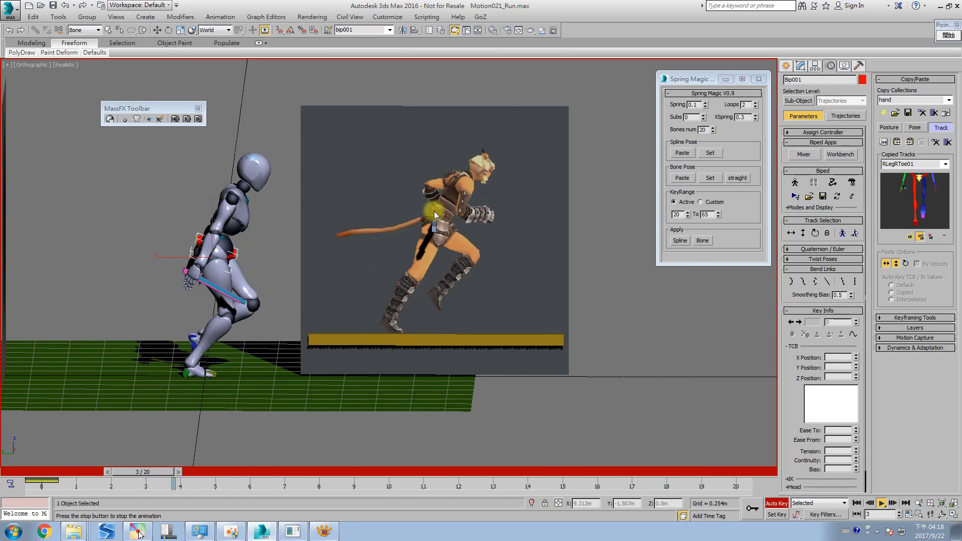
pyautogui.press('/')
# - Switch the viewport to the Left view and zoom in beside the running reference
pyautogui.scroll(3, 441, 225)
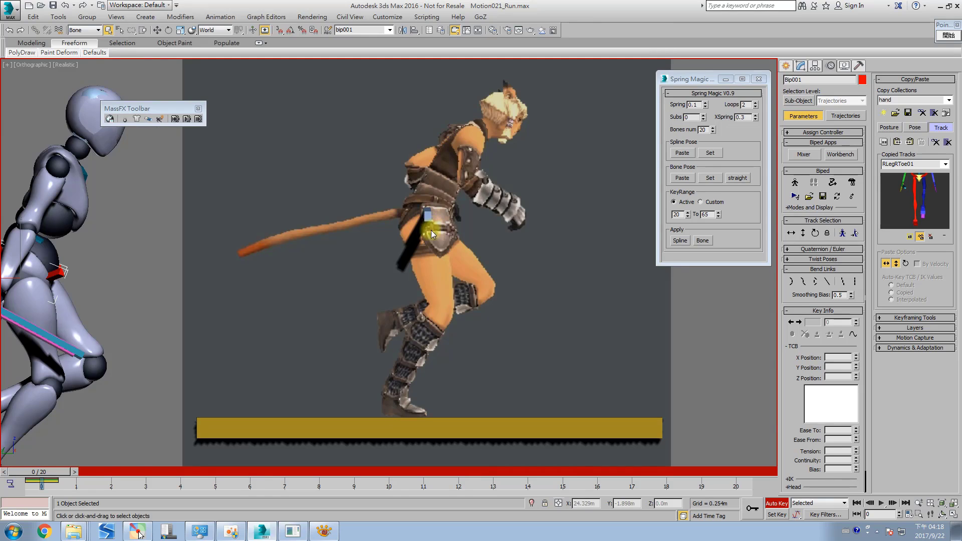
pyautogui.press('l')
pyautogui.scroll(5, 471, 186)
pyautogui.scroll(-3, 465, 183)
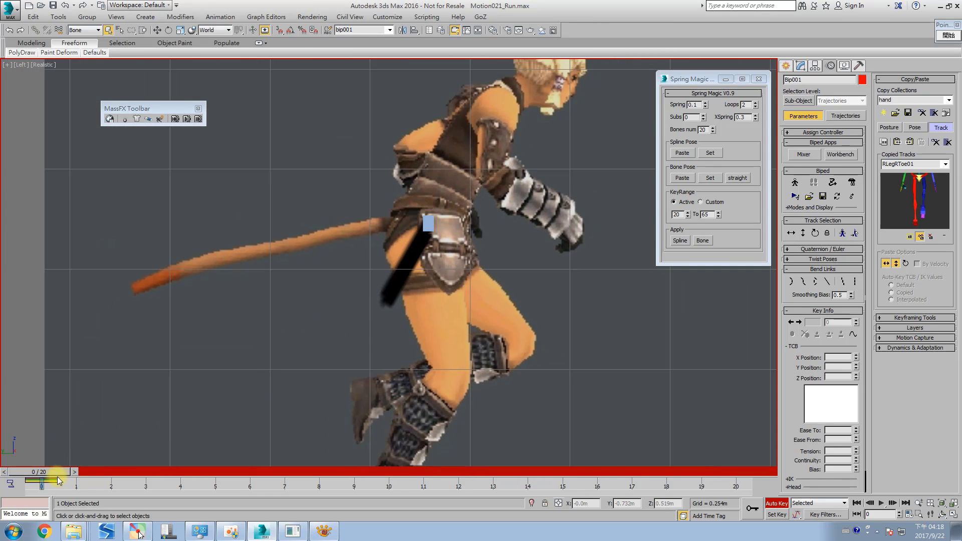
# - Scrub through the run cycle to review the existing frames
pyautogui.moveTo(57, 470); pyautogui.dragTo(765, 482)
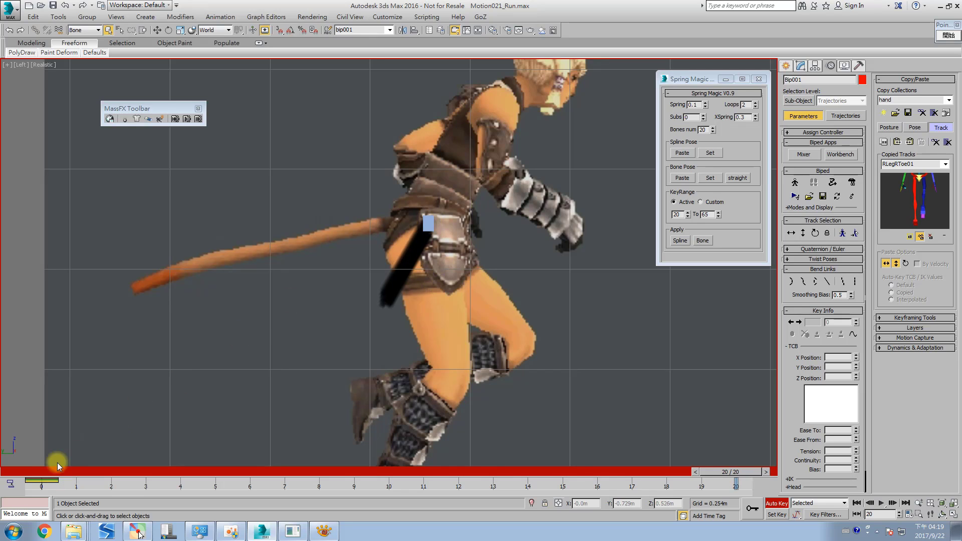
pyautogui.scroll(-5, 425, 214)
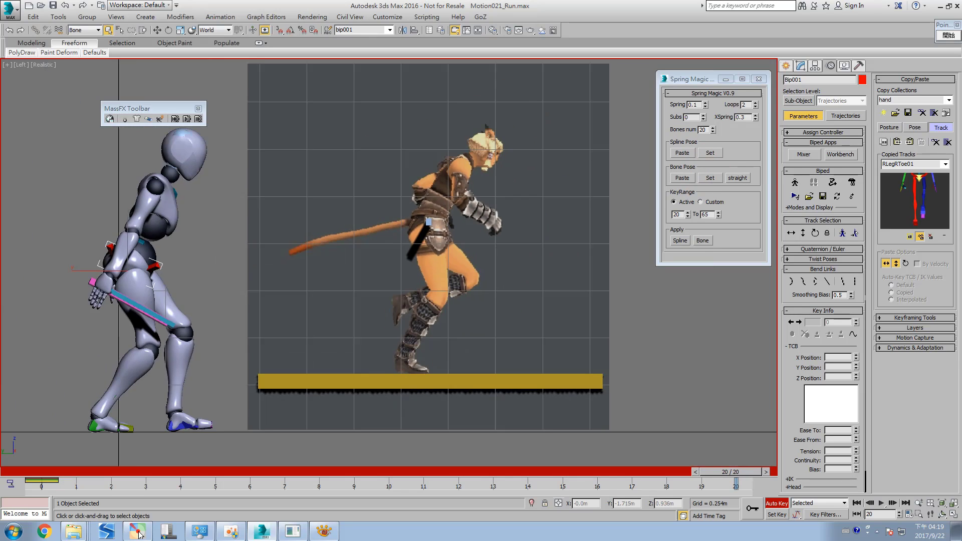
pyautogui.scroll(3, 149, 248)
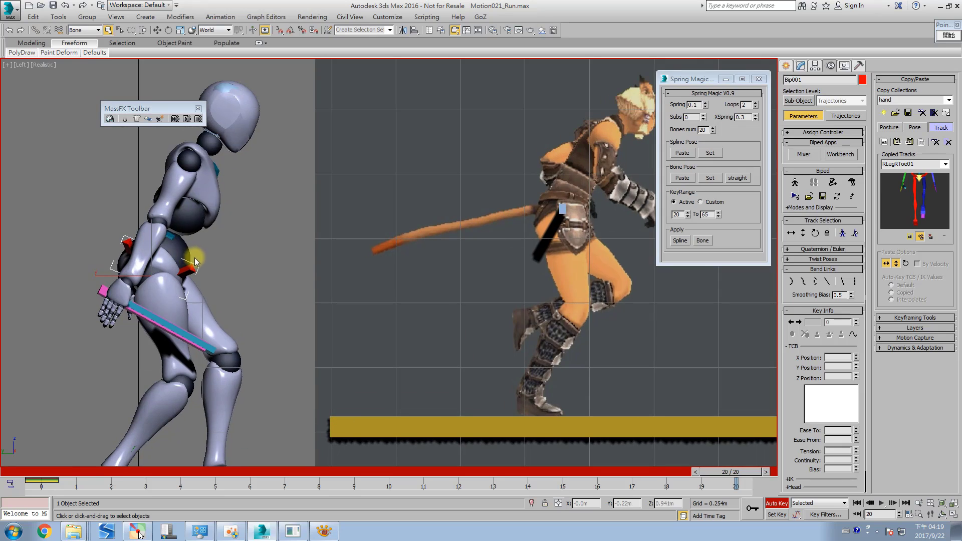
# - Select the biped's hip and copy its frame-0 pose key to frame 10
pyautogui.click(201, 261)
pyautogui.click(193, 270)
pyautogui.scroll(-2, 170, 325)
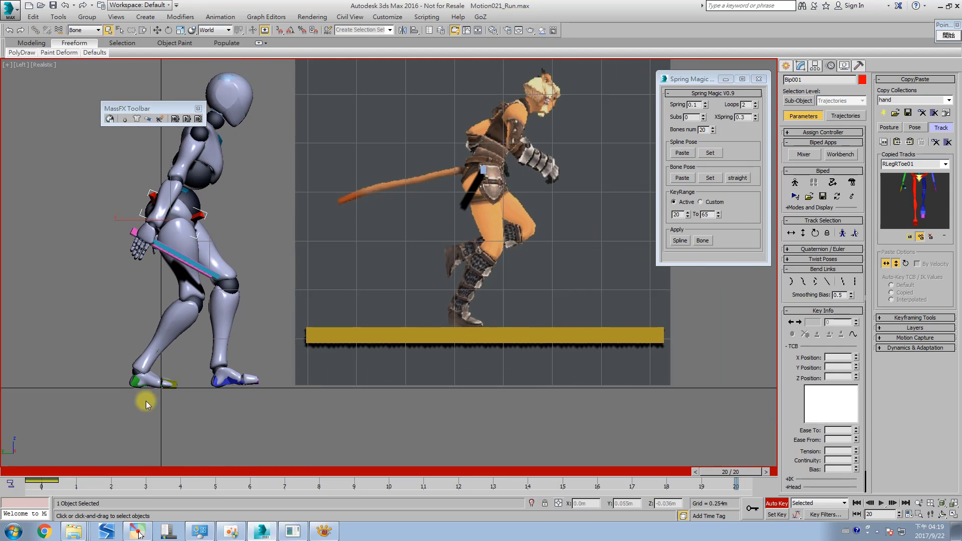
pyautogui.press('Home')
pyautogui.keyDown('shift'); pyautogui.moveTo(49, 481); pyautogui.dragTo(735, 486); pyautogui.keyUp('shift')
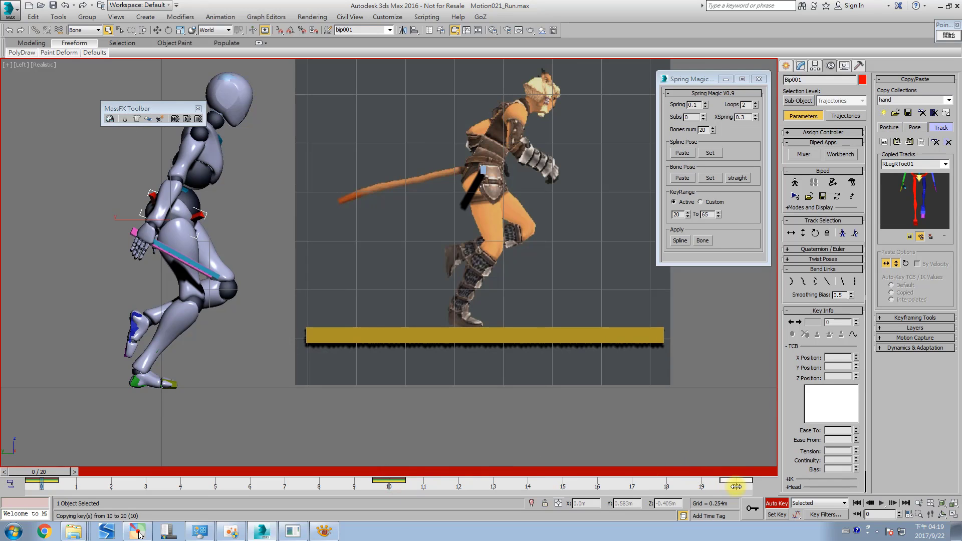
pyautogui.scroll(3, 464, 196)
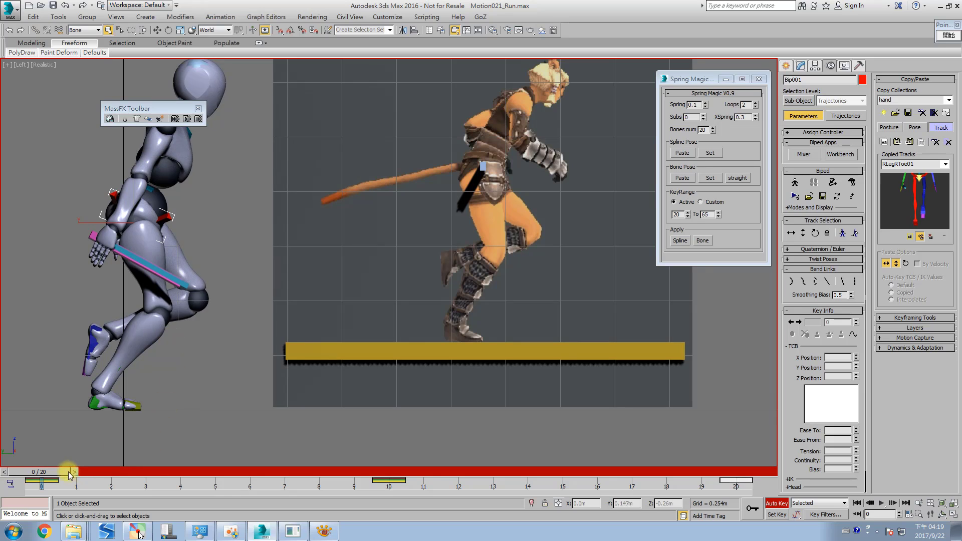
# - Raise the biped's body at frame 5 to about 0.96 m height
pyautogui.click(53, 466)
pyautogui.moveTo(54, 472); pyautogui.dragTo(219, 479)
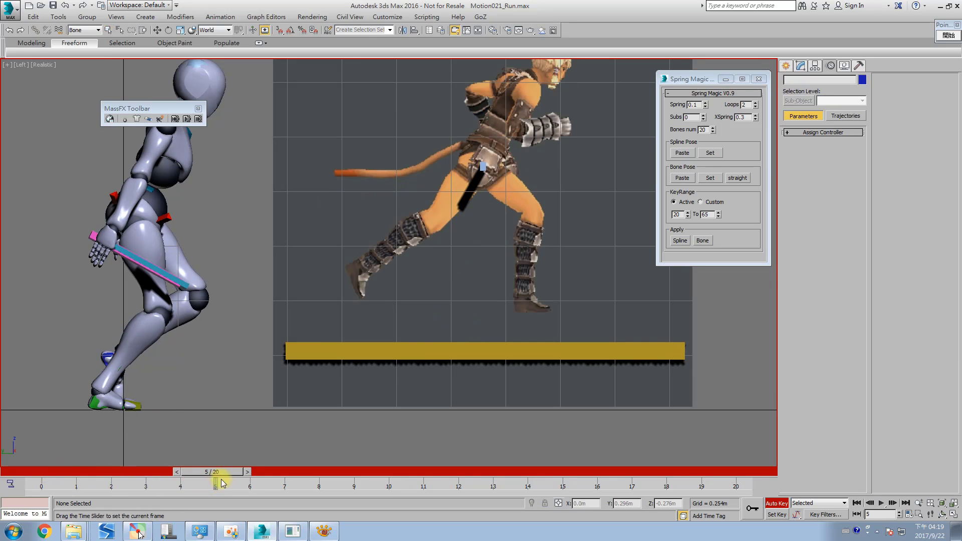
pyautogui.click(165, 216)
pyautogui.press('w')
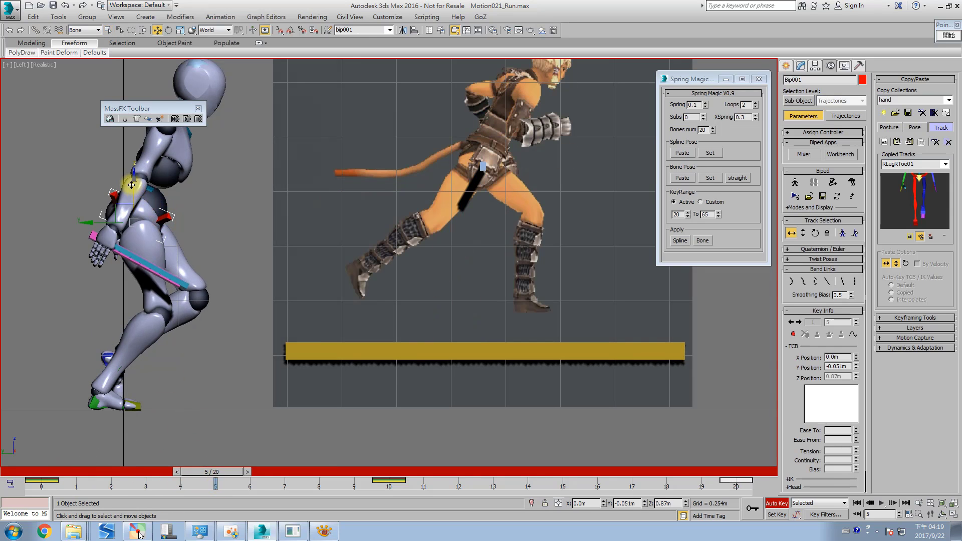
pyautogui.moveTo(133, 182); pyautogui.dragTo(127, 161)
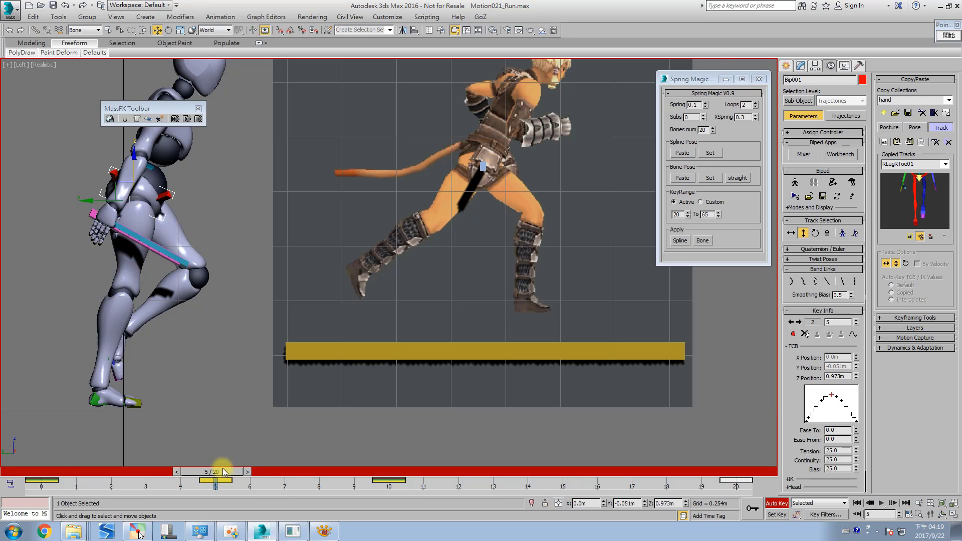
pyautogui.moveTo(223, 471)
pyautogui.mouseDown()
pyautogui.moveTo(106, 471)
pyautogui.moveTo(215, 471)
pyautogui.mouseUp()
pyautogui.moveTo(133, 166); pyautogui.dragTo(129, 172)
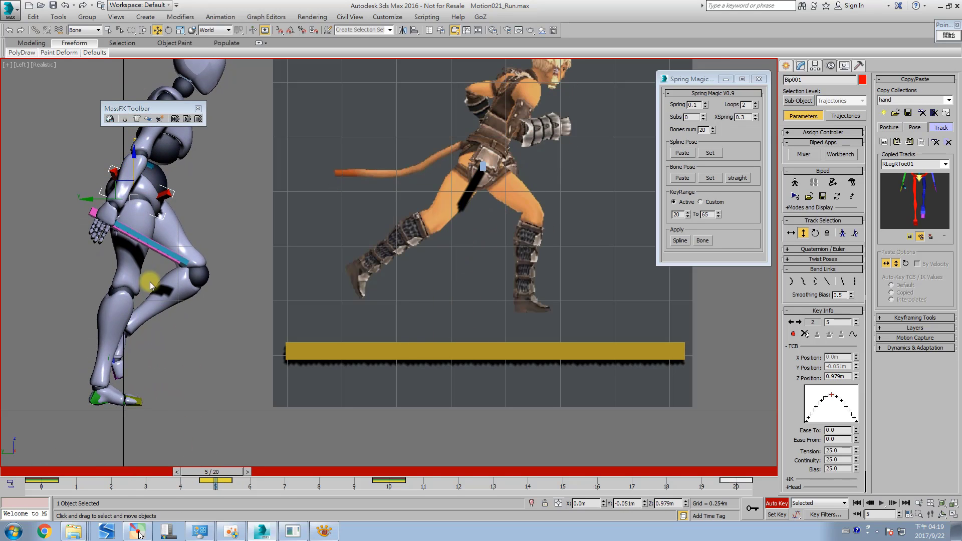
pyautogui.click(216, 487)
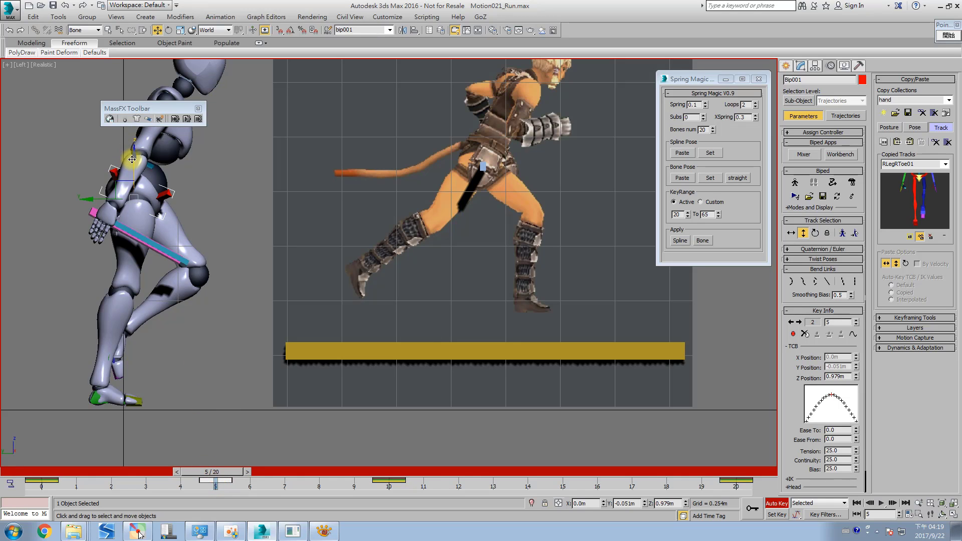
pyautogui.moveTo(132, 160); pyautogui.dragTo(132, 164)
# - Copy the frame-5 key to frame 15 and play the loop to check it
pyautogui.keyDown('shift'); pyautogui.moveTo(215, 481); pyautogui.dragTo(556, 491); pyautogui.keyUp('shift')
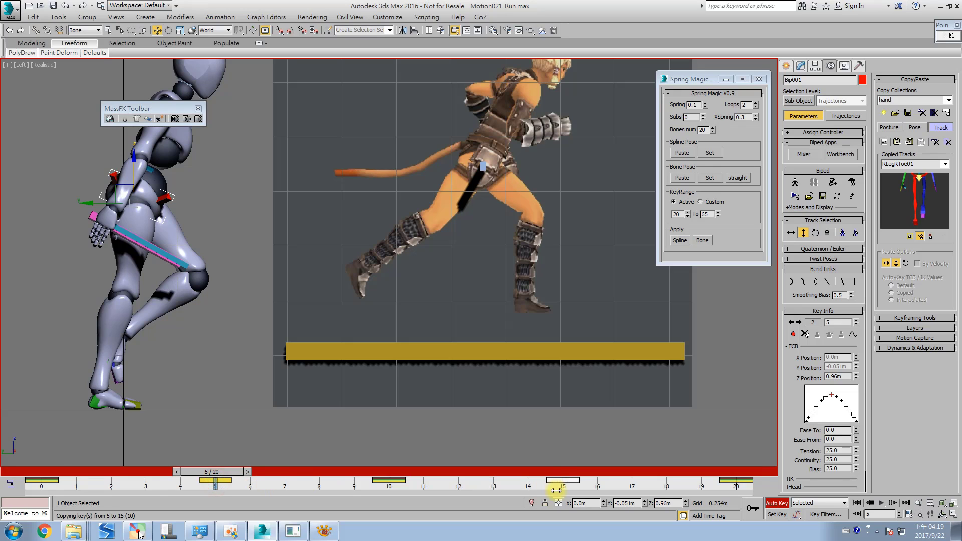
pyautogui.press('/')
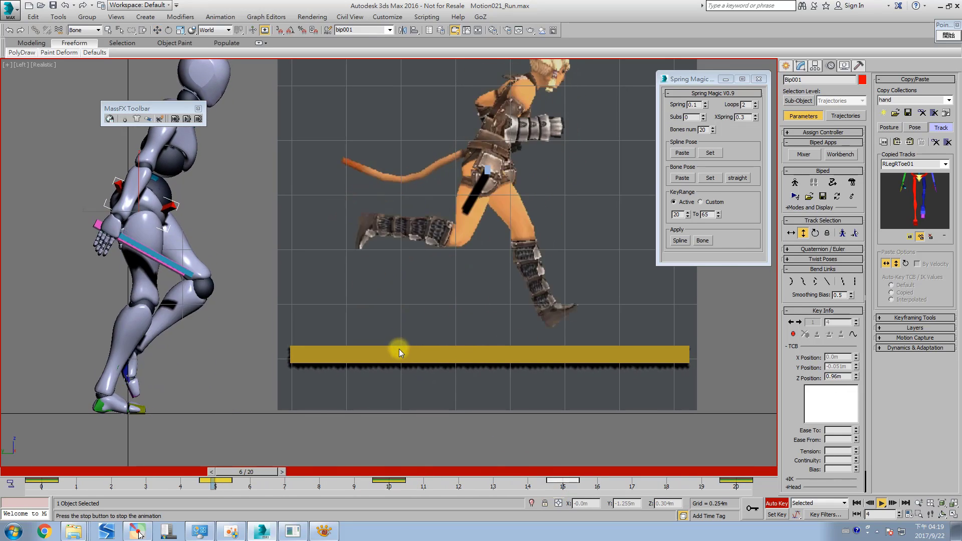
pyautogui.press('/')
# - Extend the time range to 45 and delete the left foot's keys at frames 26–30
pyautogui.click(111, 400)
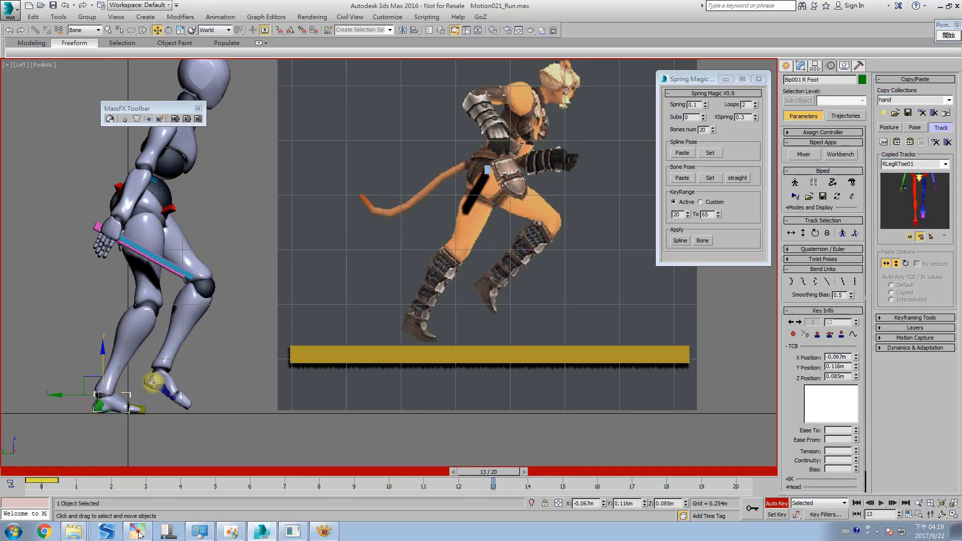
pyautogui.moveTo(46, 474); pyautogui.dragTo(496, 488)
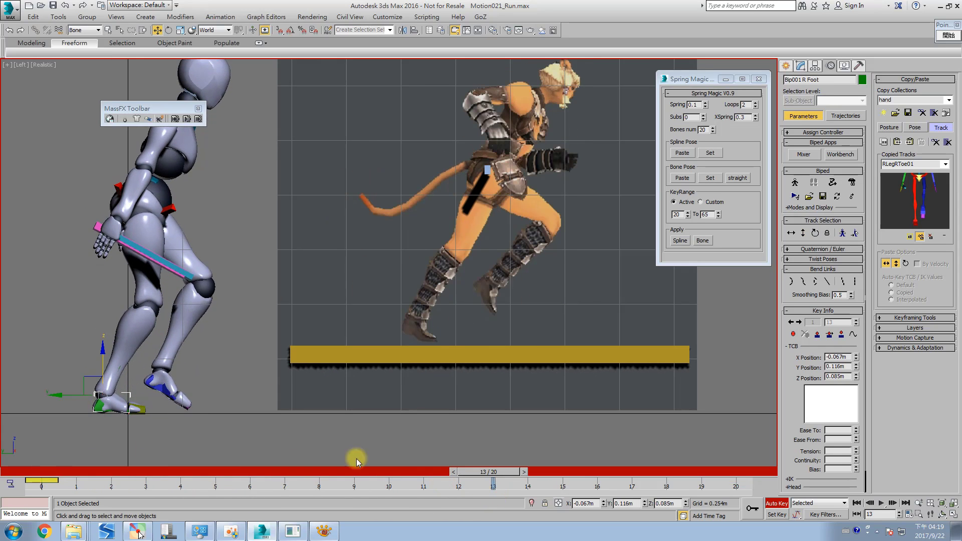
pyautogui.click(157, 385)
pyautogui.keyDown('ctrl'); pyautogui.keyDown('alt'); pyautogui.moveTo(669, 485); pyautogui.dragTo(428, 472, button='right'); pyautogui.keyUp('alt'); pyautogui.keyUp('ctrl')
pyautogui.keyDown('ctrl'); pyautogui.keyDown('alt'); pyautogui.moveTo(552, 473); pyautogui.dragTo(399, 488, button='right'); pyautogui.keyUp('alt'); pyautogui.keyUp('ctrl')
pyautogui.keyDown('ctrl'); pyautogui.keyDown('alt'); pyautogui.moveTo(519, 493); pyautogui.dragTo(168, 485, button='right'); pyautogui.keyUp('alt'); pyautogui.keyUp('ctrl')
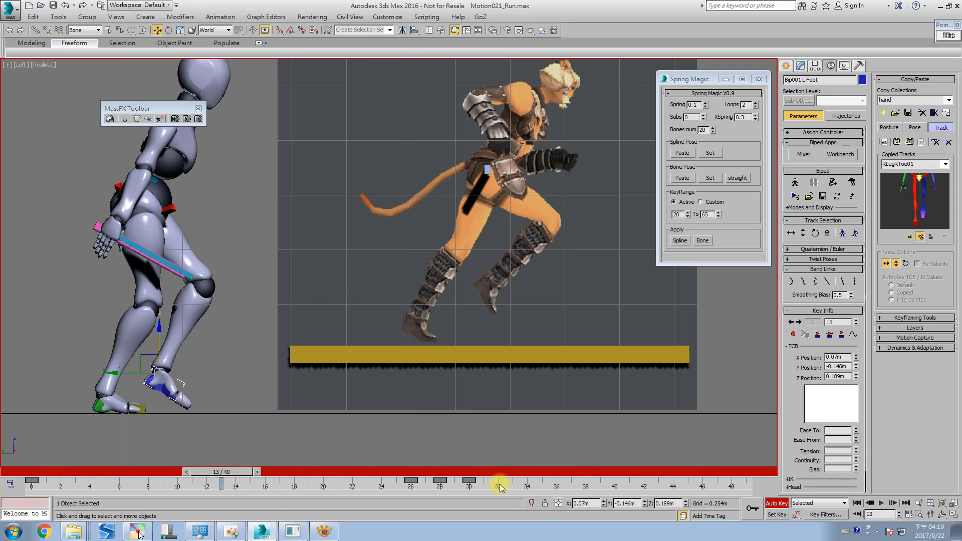
pyautogui.moveTo(496, 486); pyautogui.dragTo(416, 487)
pyautogui.rightClick(410, 485)
pyautogui.click(438, 429)
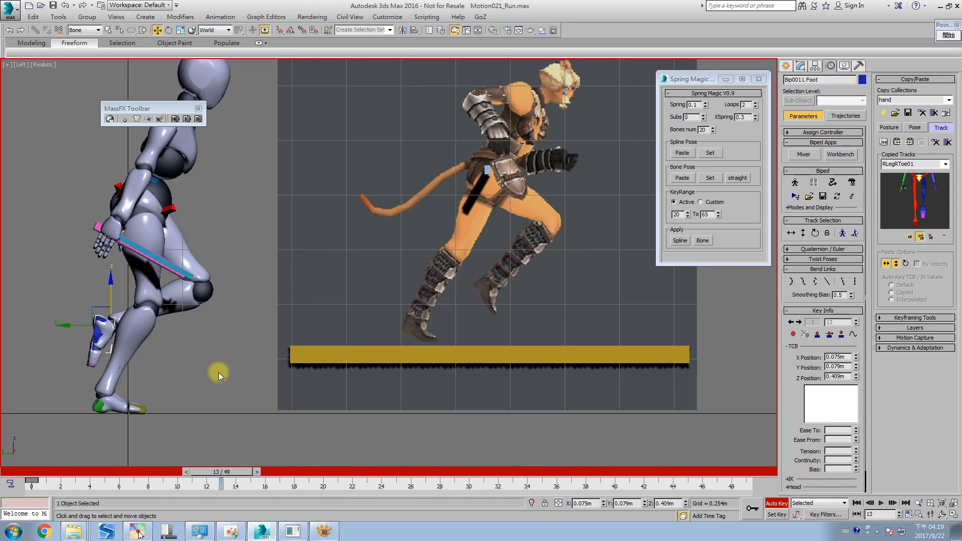
# - Return to frame 0 and set the animation range back to 20 frames
pyautogui.moveTo(129, 476); pyautogui.dragTo(36, 463)
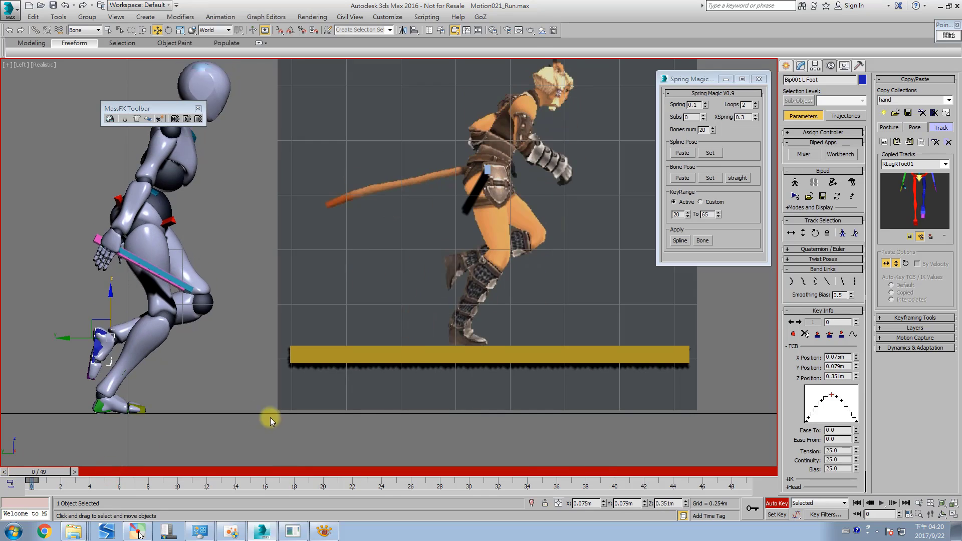
pyautogui.click(99, 407)
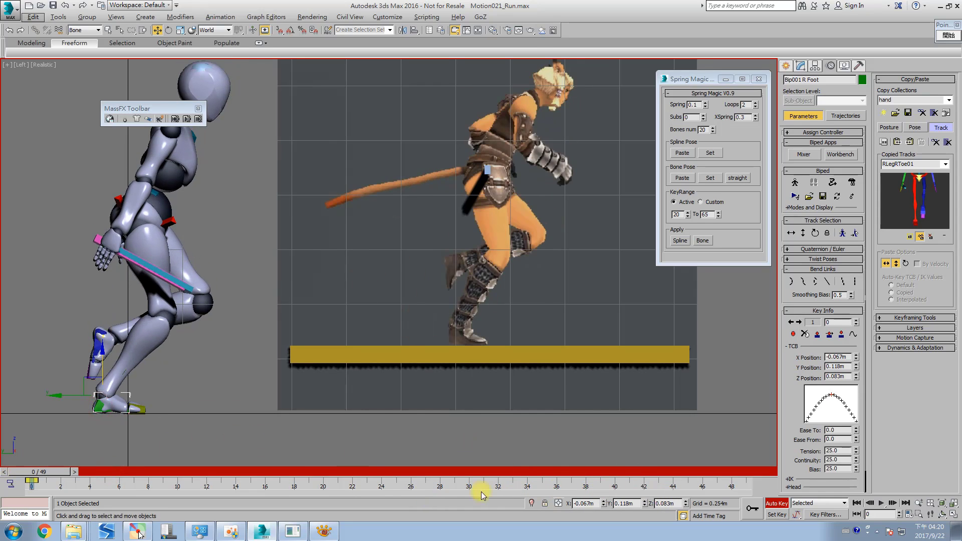
pyautogui.click(230, 532)
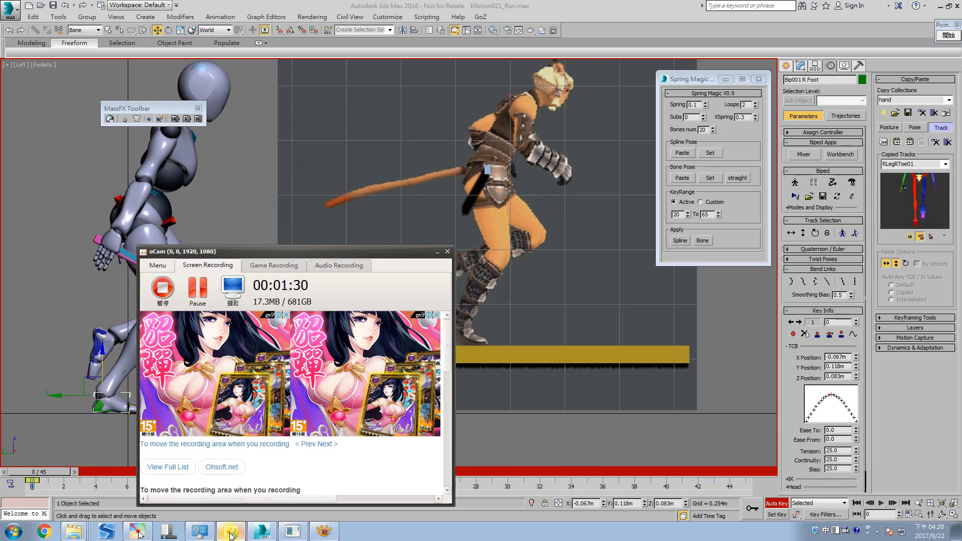
pyautogui.click(498, 494)
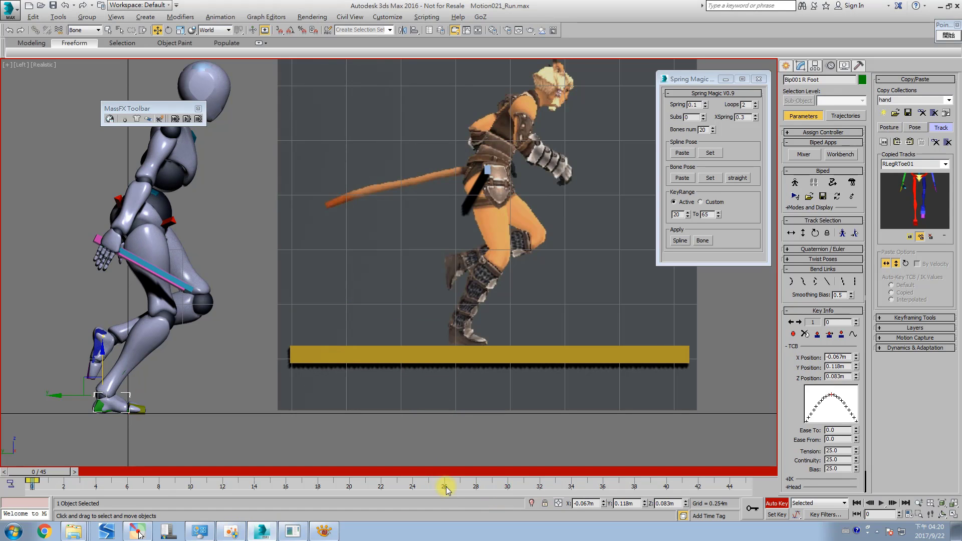
pyautogui.keyDown('ctrl'); pyautogui.keyDown('alt'); pyautogui.moveTo(456, 485); pyautogui.dragTo(703, 488, button='right'); pyautogui.keyUp('alt'); pyautogui.keyUp('ctrl')
pyautogui.keyDown('ctrl'); pyautogui.keyDown('alt'); pyautogui.moveTo(632, 490); pyautogui.dragTo(730, 482, button='right'); pyautogui.keyUp('alt'); pyautogui.keyUp('ctrl')
# - At an early frame, slide the right foot back behind the body and tilt it about 37 degrees
pyautogui.scroll(5, 130, 412)
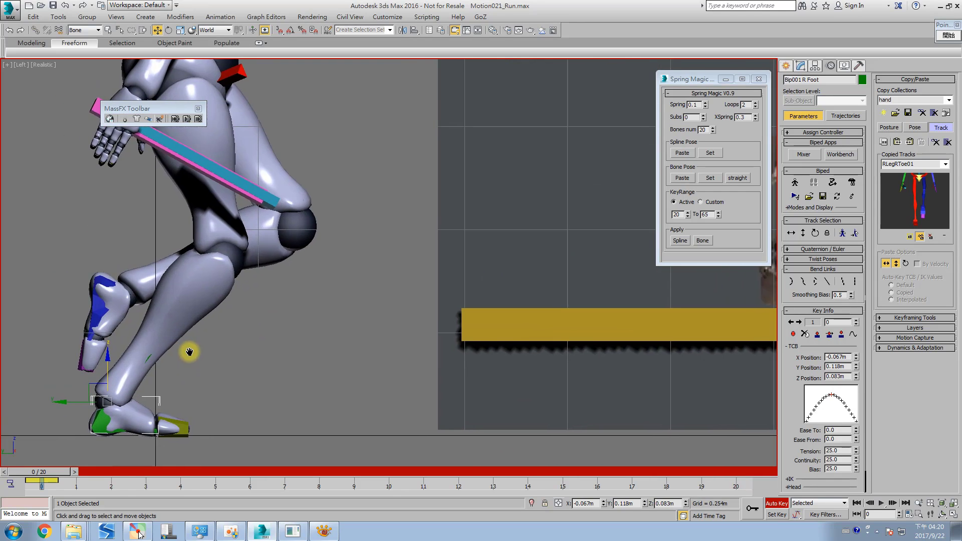
pyautogui.scroll(-6, 264, 341)
pyautogui.scroll(1, 247, 337)
pyautogui.moveTo(55, 471); pyautogui.dragTo(122, 470)
pyautogui.moveTo(139, 399); pyautogui.dragTo(104, 394)
pyautogui.press('e')
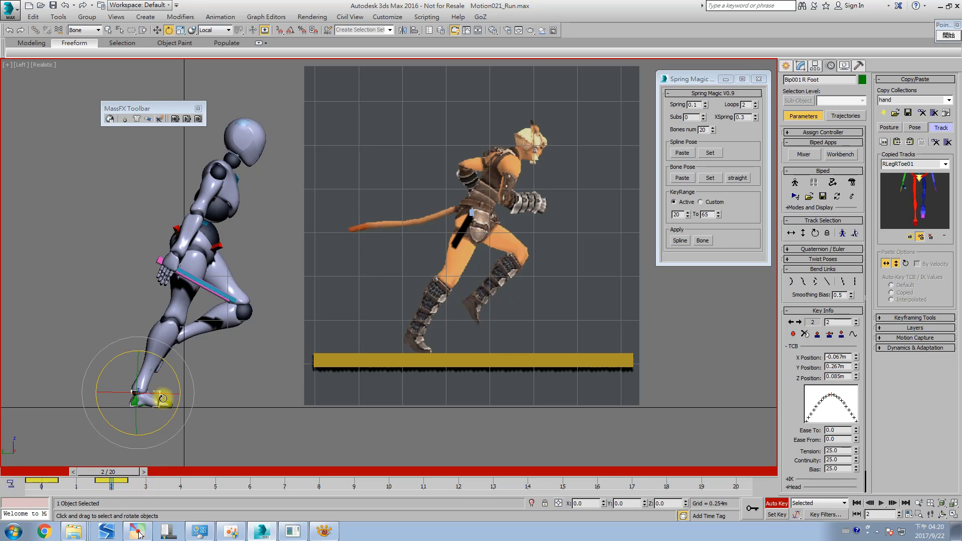
pyautogui.moveTo(163, 363); pyautogui.dragTo(190, 393)
pyautogui.press('w')
pyautogui.moveTo(129, 386); pyautogui.dragTo(96, 390)
pyautogui.moveTo(115, 476)
pyautogui.mouseDown()
pyautogui.moveTo(44, 468)
pyautogui.moveTo(120, 478)
pyautogui.mouseUp()
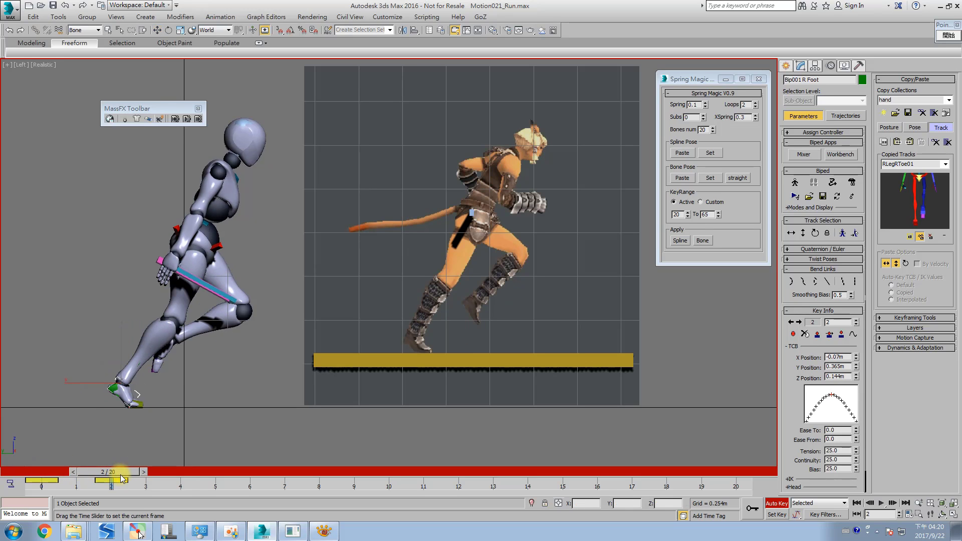
pyautogui.moveTo(126, 479); pyautogui.dragTo(108, 487)
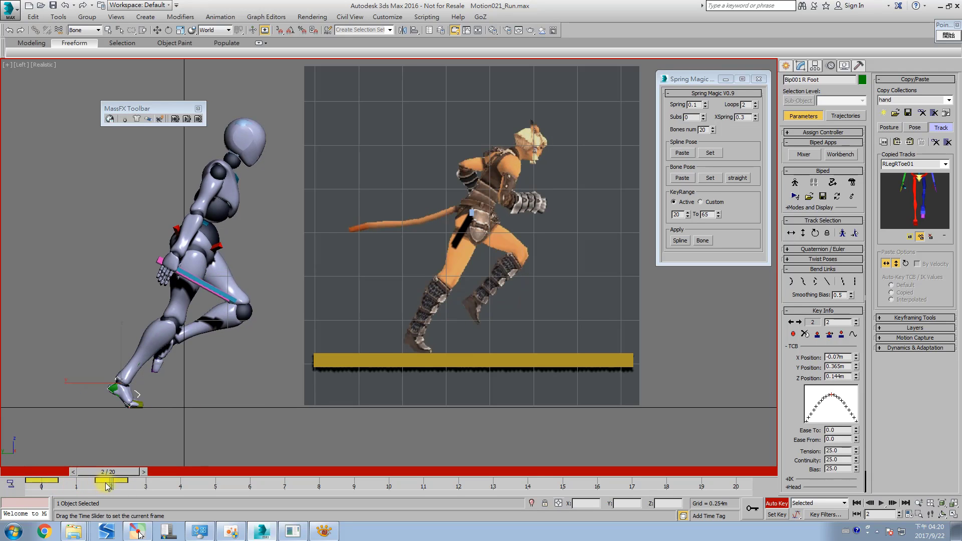
# - Key Bip001's hips slightly lower at frame 2, to about 0.886 m, and preview the motion
pyautogui.press('w')
pyautogui.scroll(2, 194, 279)
pyautogui.click(223, 243)
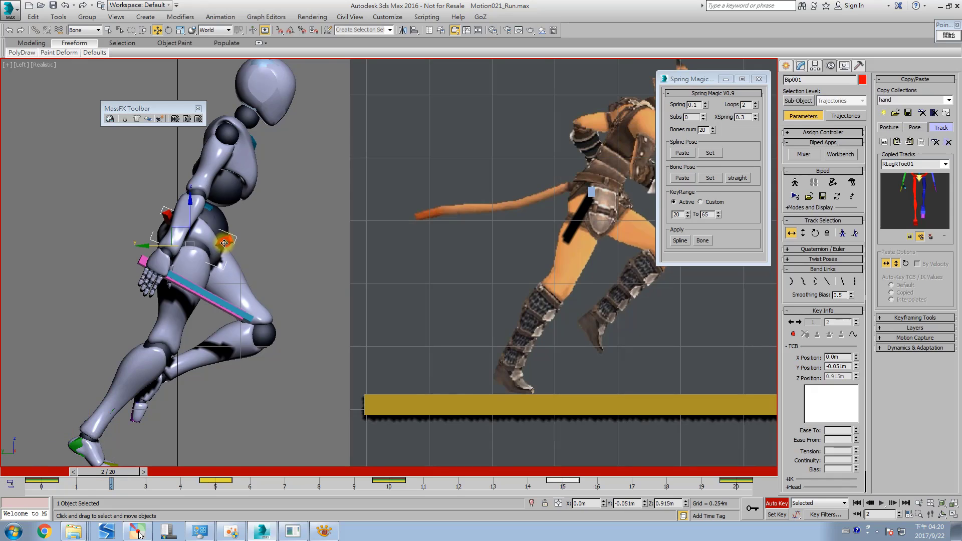
pyautogui.scroll(-1, 210, 248)
pyautogui.moveTo(194, 217); pyautogui.dragTo(193, 222)
pyautogui.moveTo(123, 473); pyautogui.dragTo(253, 482)
pyautogui.press('w')
pyautogui.click(118, 402)
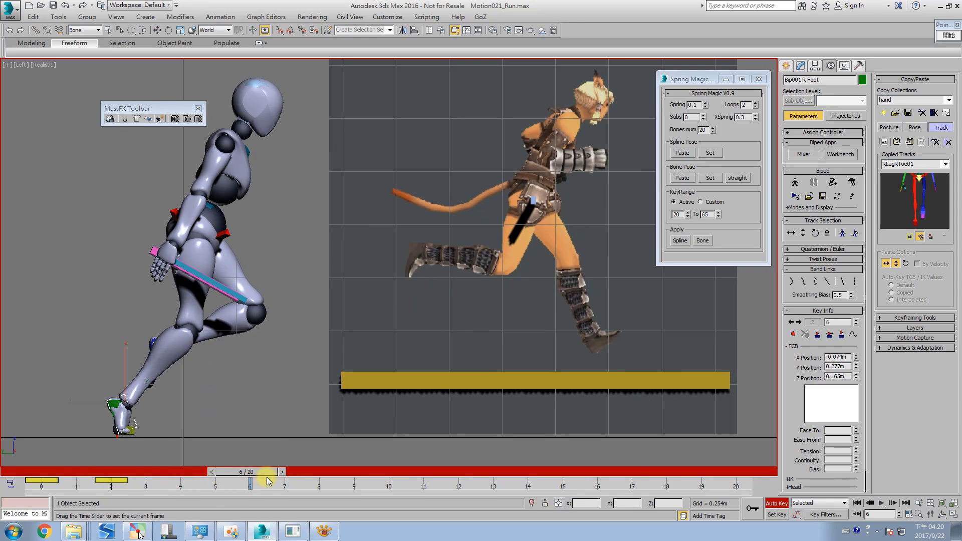
# - At frame 6, select the right toe bone and set rotation to Local coordinates
pyautogui.press('w')
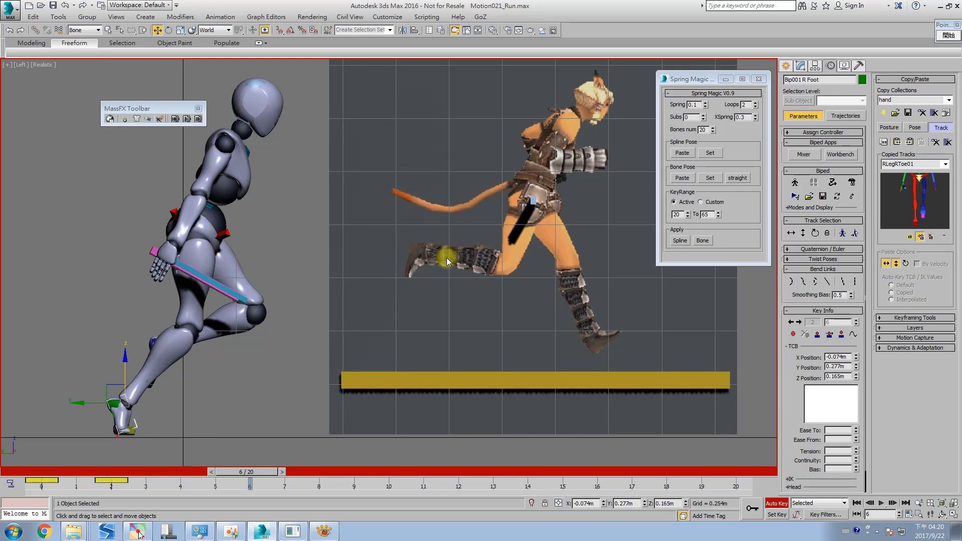
pyautogui.click(526, 202)
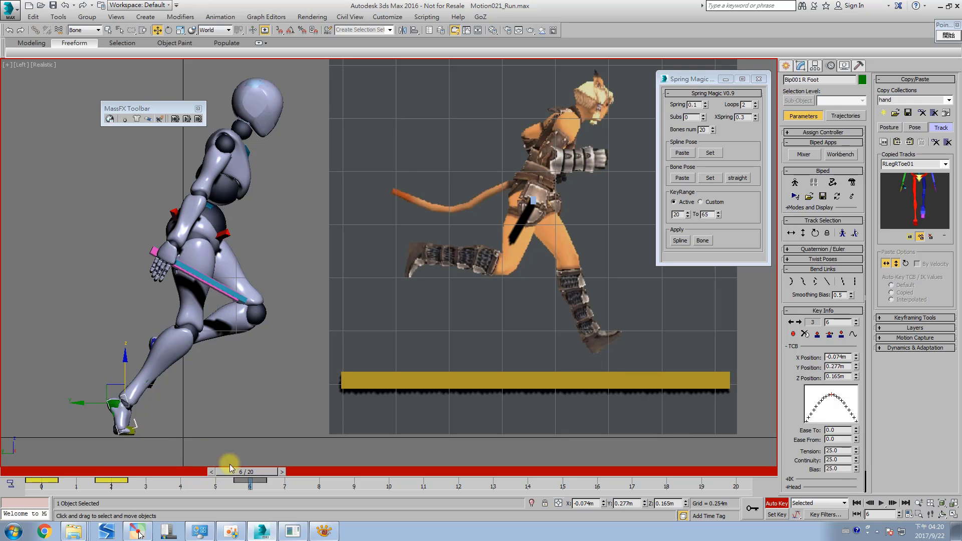
pyautogui.click(133, 437)
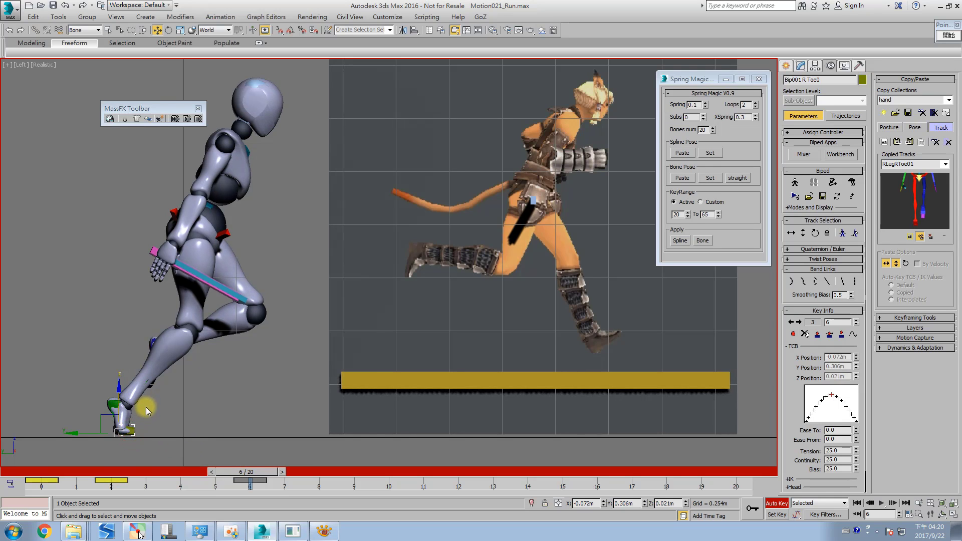
pyautogui.press('e')
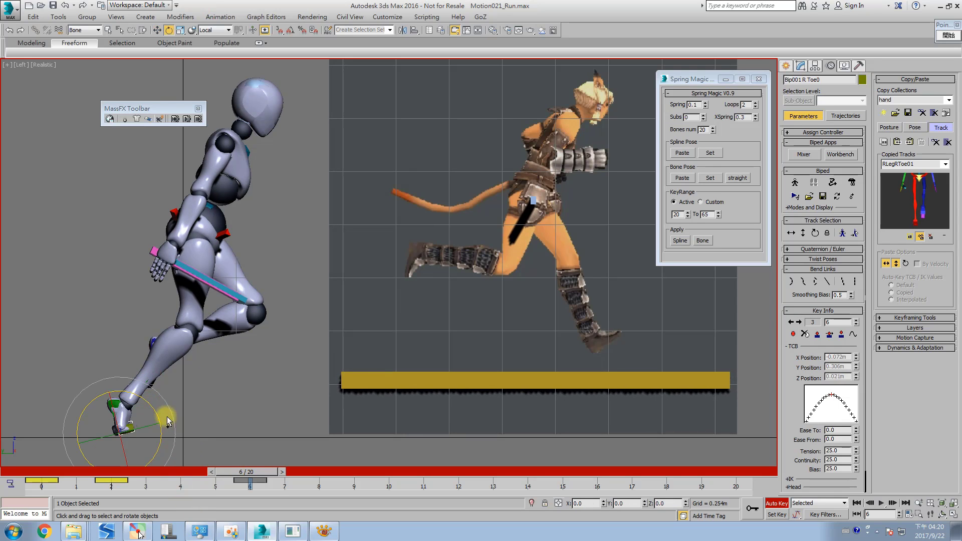
pyautogui.moveTo(165, 416); pyautogui.dragTo(193, 304, button='middle')
pyautogui.keyDown('alt'); pyautogui.rightClick(153, 340); pyautogui.keyUp('alt')
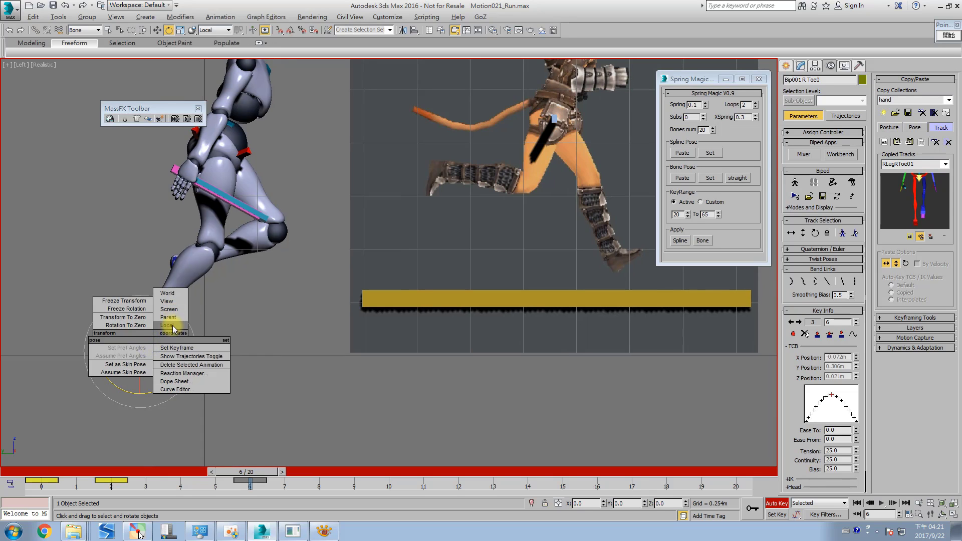
pyautogui.click(171, 326)
# - Raise the right foot up and back at frame 6
pyautogui.click(187, 419)
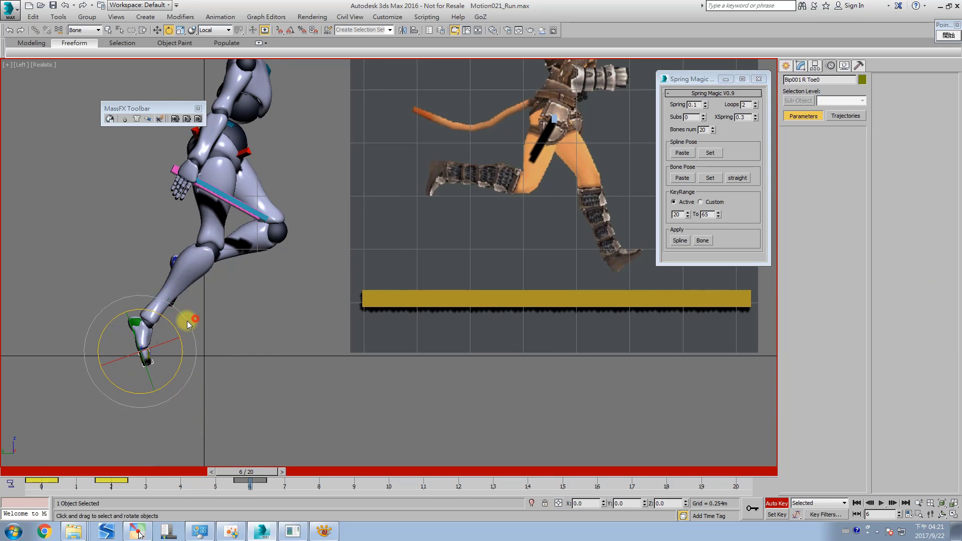
pyautogui.click(141, 326)
pyautogui.press('w')
pyautogui.moveTo(141, 326); pyautogui.dragTo(151, 253)
pyautogui.press('e')
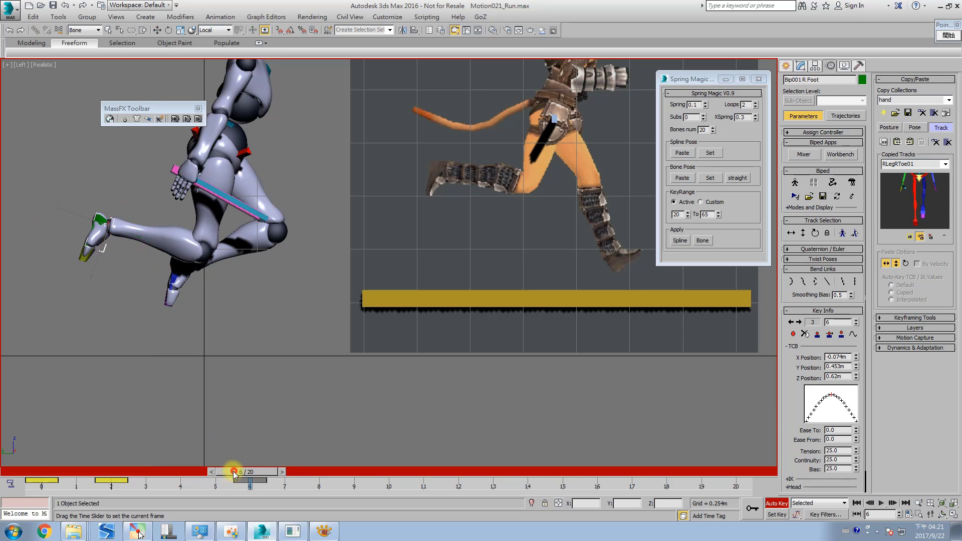
# - Pull the right foot further back at frame 4, then lower it slightly at frame 6 to about 0.57 m
pyautogui.moveTo(233, 473); pyautogui.dragTo(171, 472)
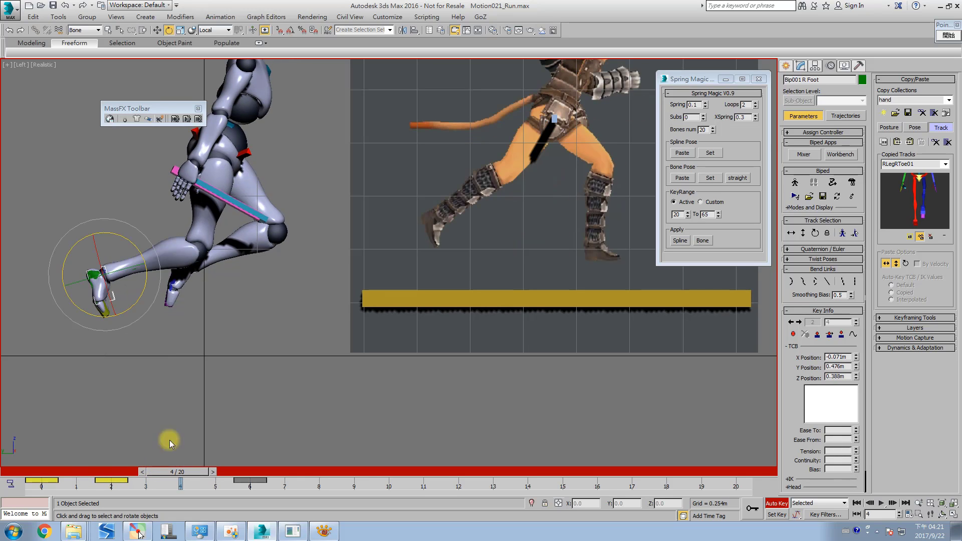
pyautogui.press('w')
pyautogui.moveTo(95, 258); pyautogui.dragTo(66, 258)
pyautogui.press('e')
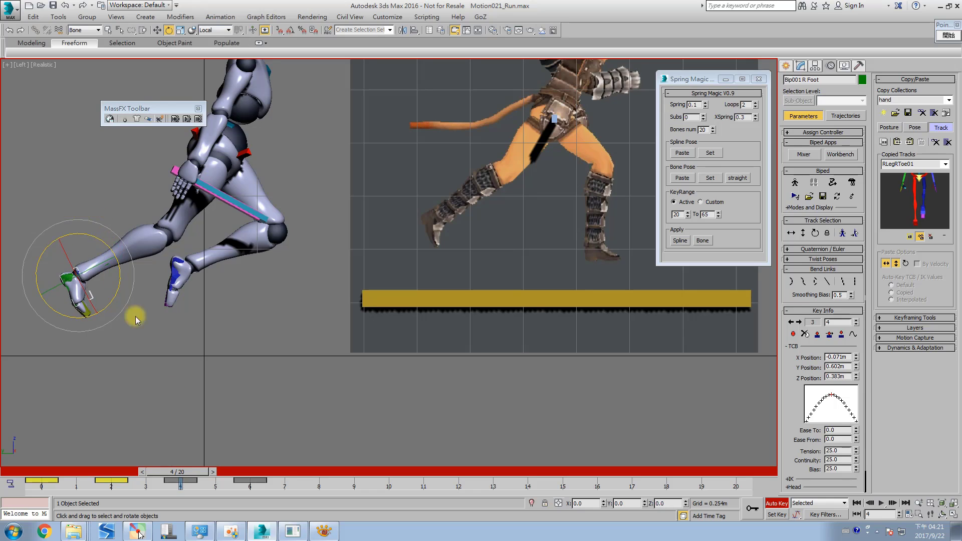
pyautogui.moveTo(181, 473); pyautogui.dragTo(243, 472)
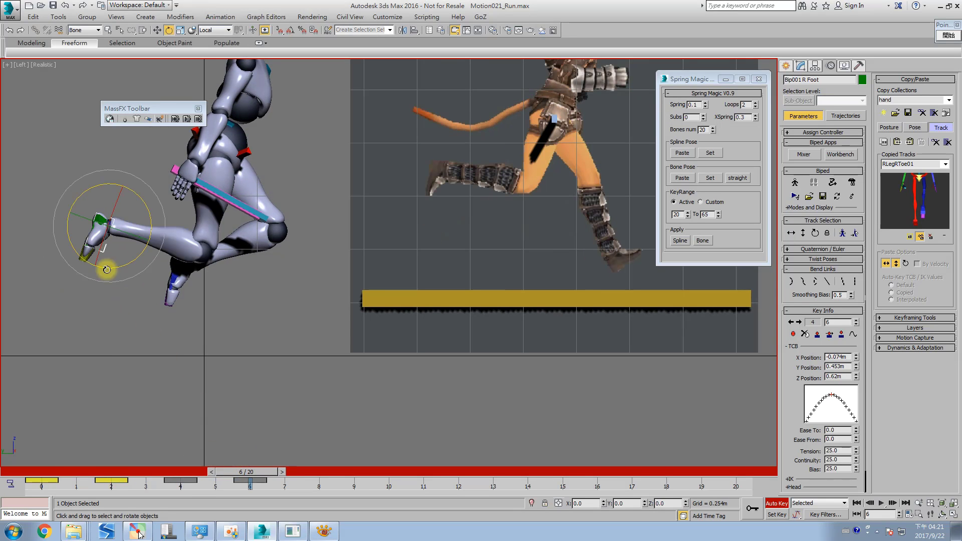
pyautogui.press('w')
pyautogui.moveTo(101, 210); pyautogui.dragTo(103, 220)
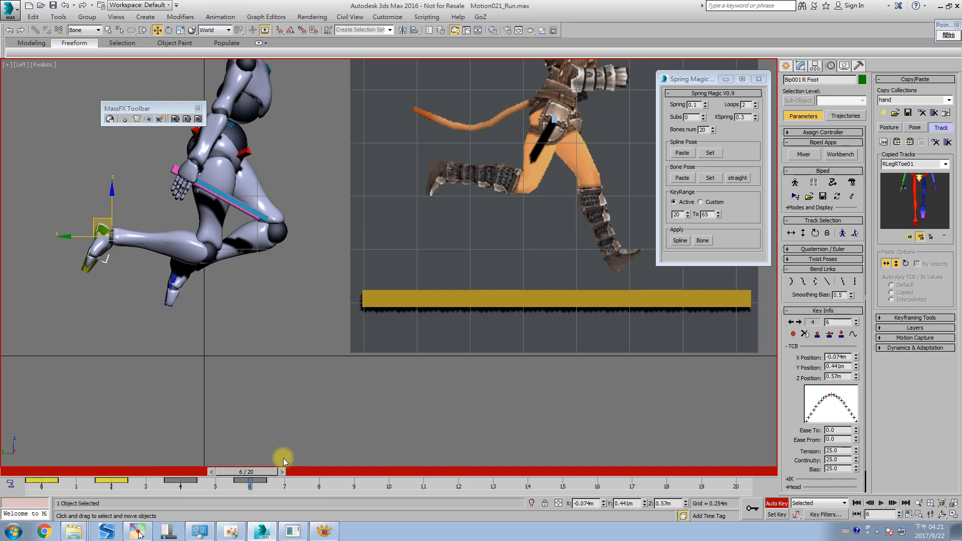
pyautogui.moveTo(269, 472); pyautogui.dragTo(608, 472)
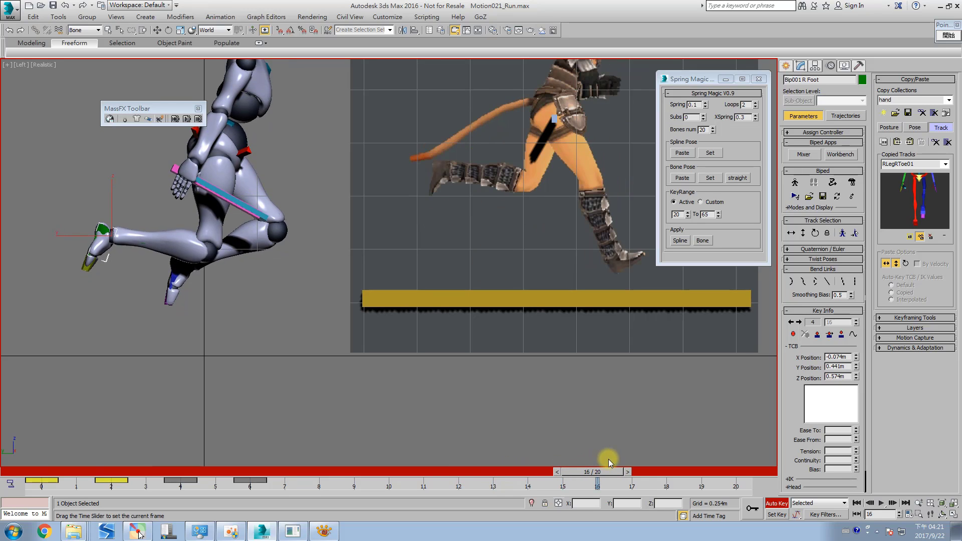
# - At frame 16, bring the right foot down, forward and nearly flat, about 0.15 m high
pyautogui.press('w')
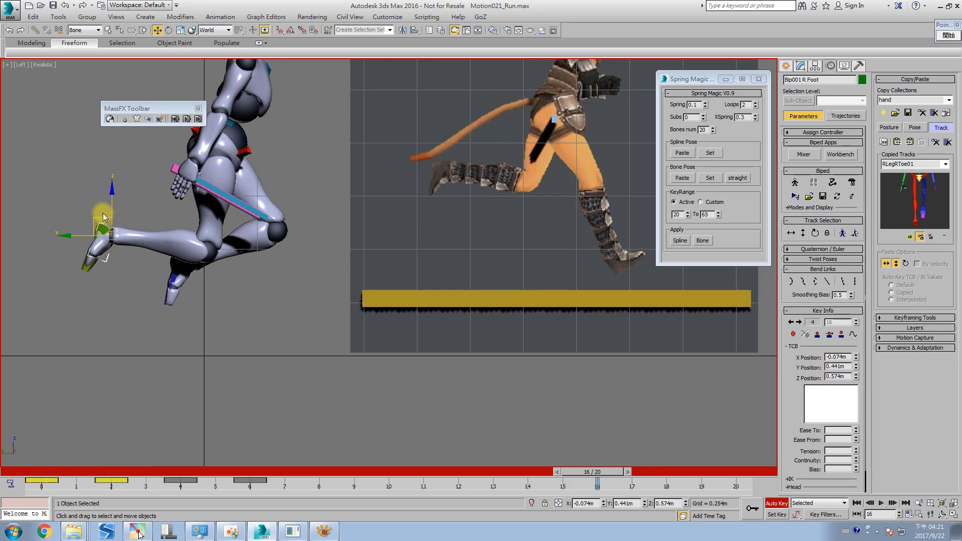
pyautogui.moveTo(102, 217); pyautogui.dragTo(191, 198)
pyautogui.press('e')
pyautogui.press('w')
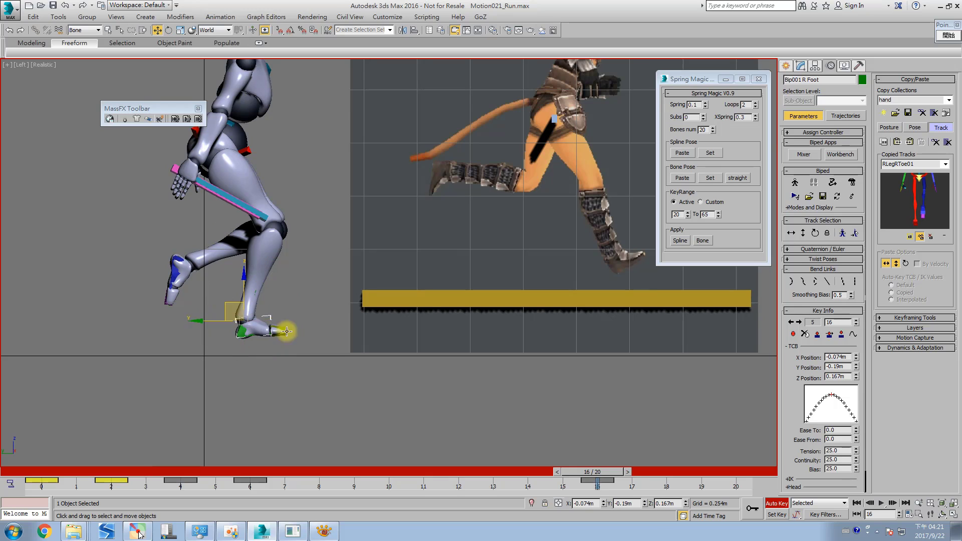
pyautogui.moveTo(233, 304); pyautogui.dragTo(294, 276)
pyautogui.press('e')
pyautogui.press('w')
pyautogui.moveTo(275, 307); pyautogui.dragTo(281, 305)
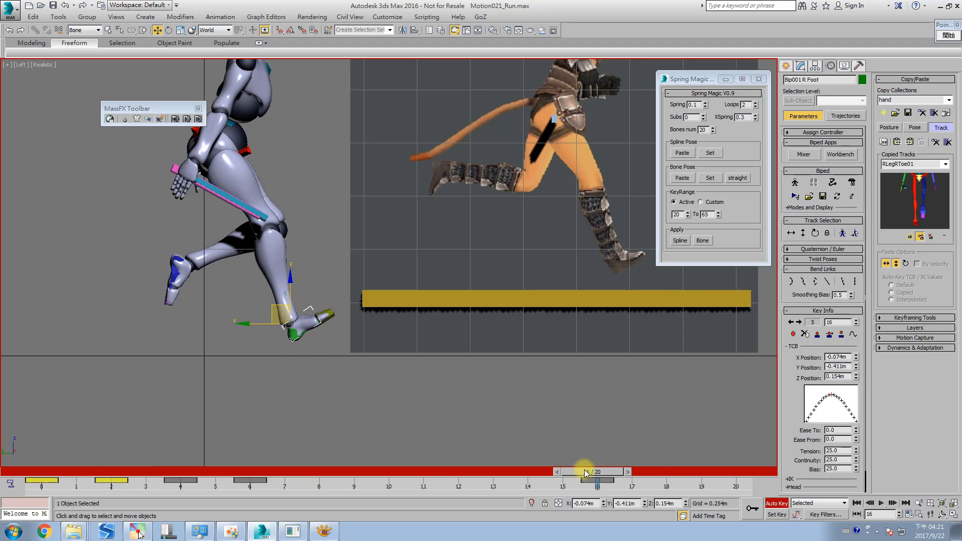
pyautogui.moveTo(586, 473); pyautogui.dragTo(735, 489)
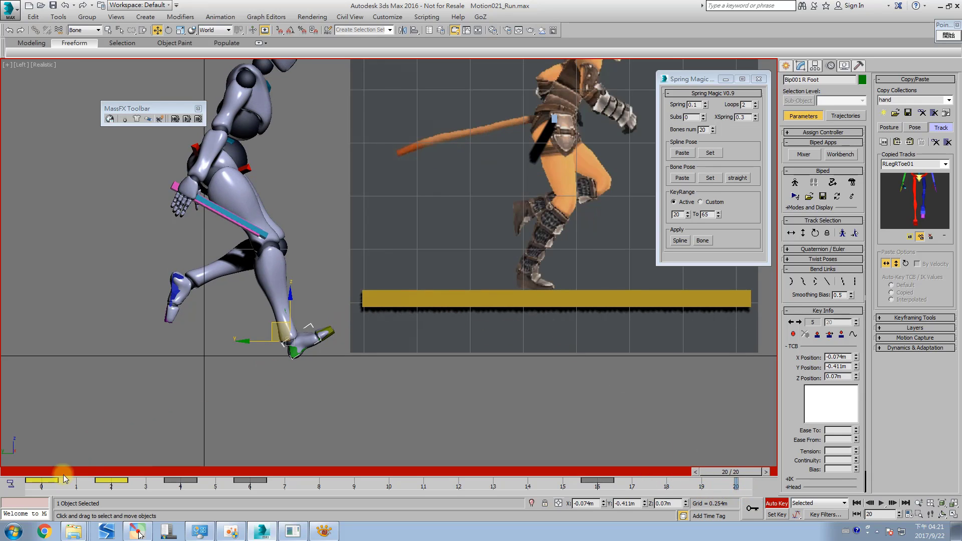
# - Flatten the right foot at frame 18, then reposition and tilt it about 5 degrees at frame 16
pyautogui.click(44, 472)
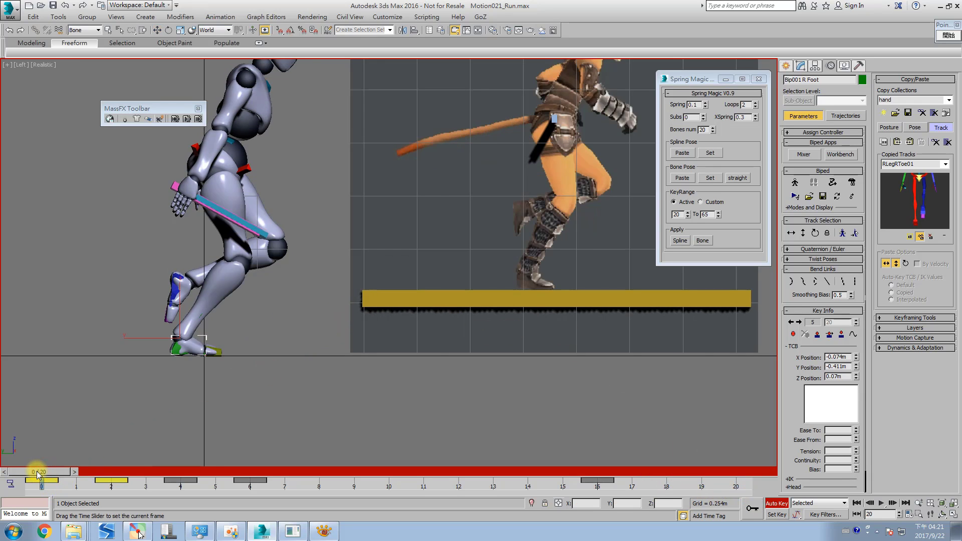
pyautogui.moveTo(37, 471); pyautogui.dragTo(685, 468)
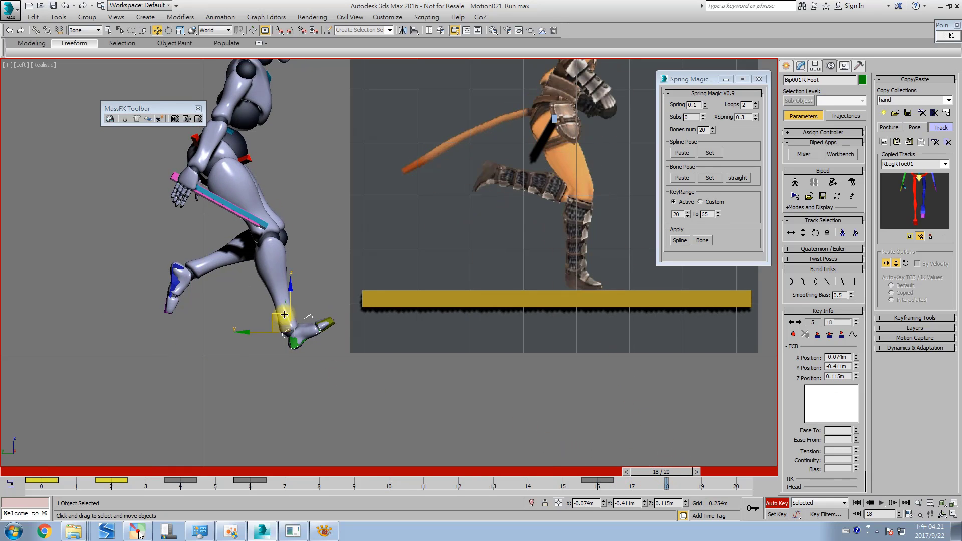
pyautogui.moveTo(283, 314); pyautogui.dragTo(234, 329)
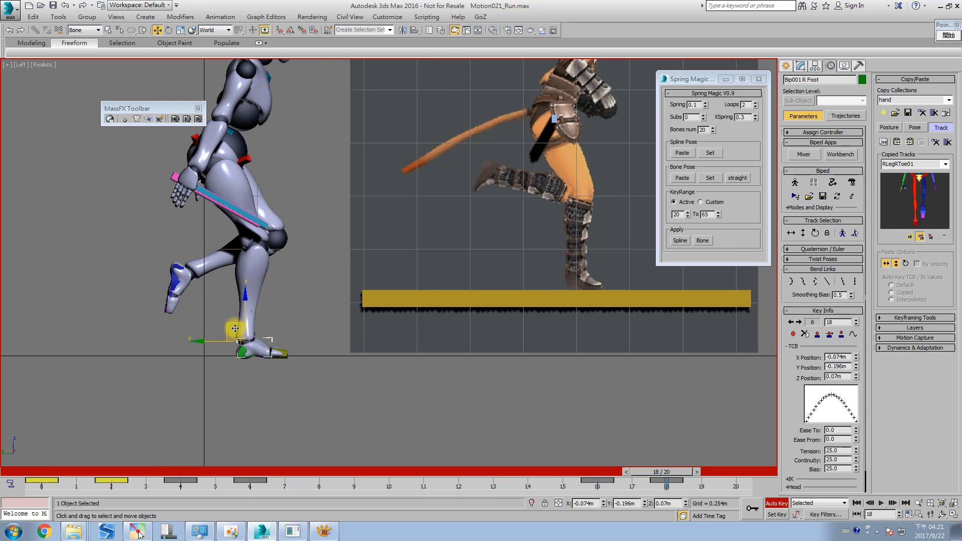
pyautogui.moveTo(647, 468); pyautogui.dragTo(586, 469)
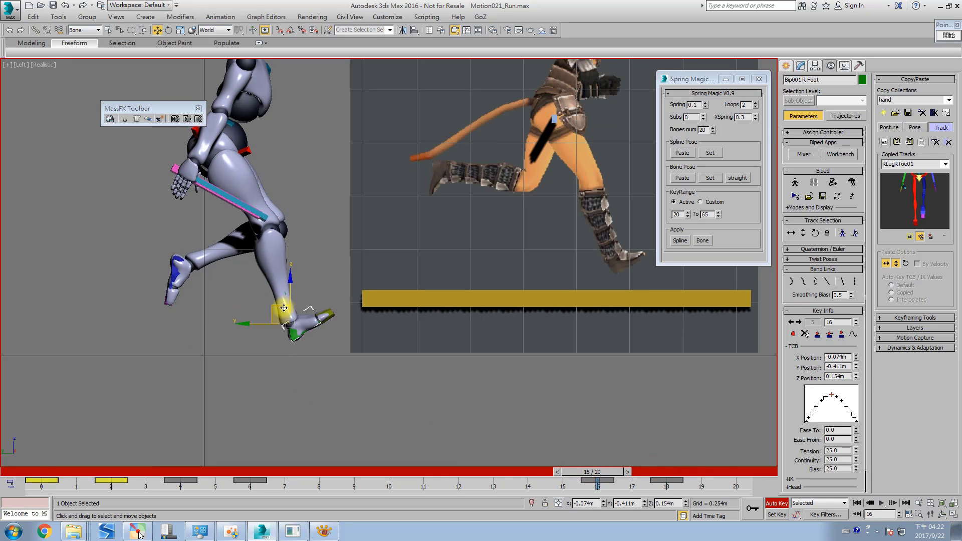
pyautogui.moveTo(269, 309)
pyautogui.mouseDown()
pyautogui.moveTo(250, 314)
pyautogui.moveTo(265, 312)
pyautogui.mouseUp()
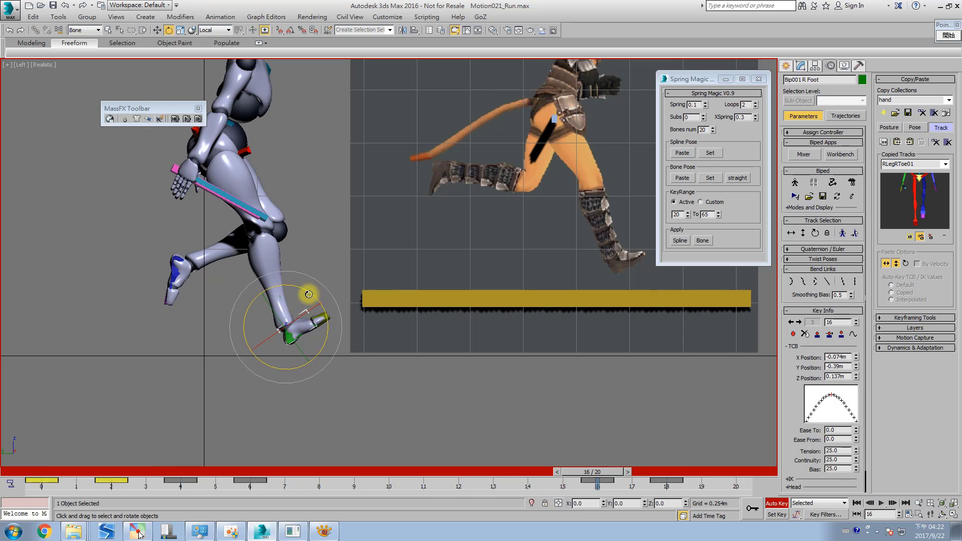
pyautogui.moveTo(311, 294)
pyautogui.mouseDown()
pyautogui.moveTo(317, 311)
pyautogui.moveTo(315, 298)
pyautogui.mouseUp()
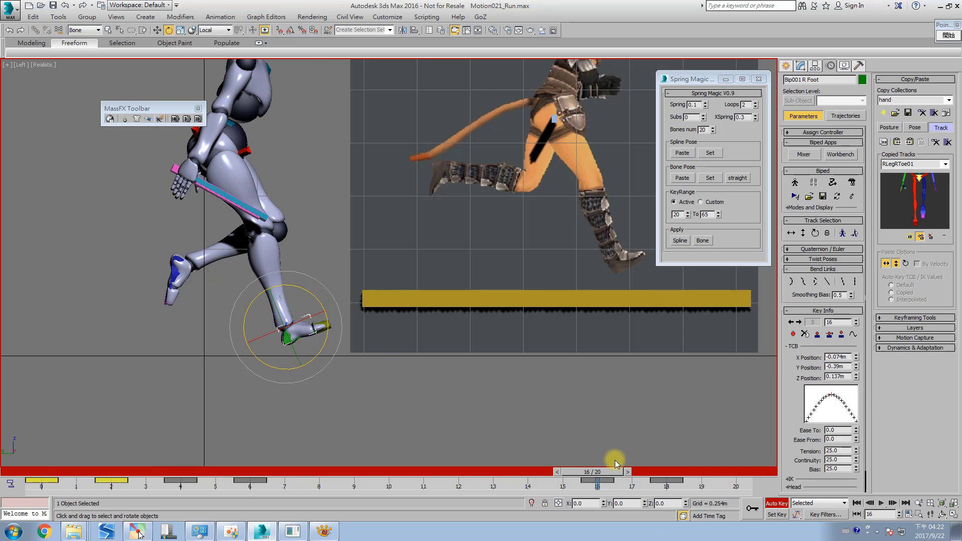
# - Raise the right foot slightly and push it further back at frame 18
pyautogui.moveTo(624, 473); pyautogui.dragTo(677, 479)
pyautogui.press('w')
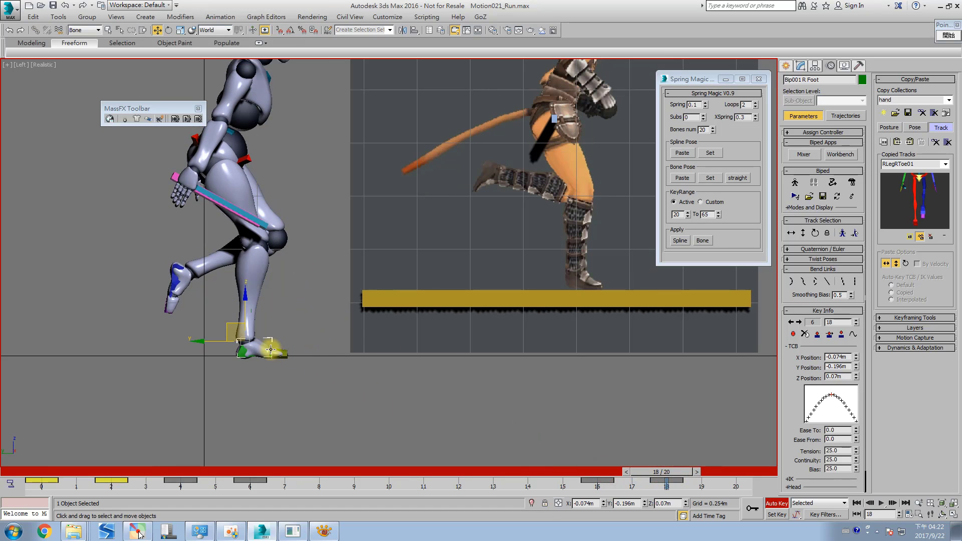
pyautogui.moveTo(233, 331); pyautogui.dragTo(200, 337)
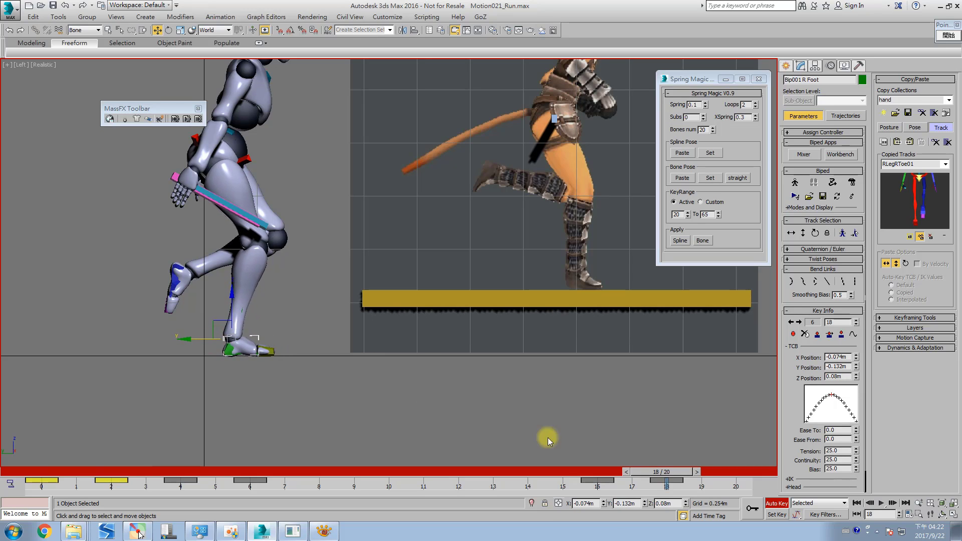
pyautogui.moveTo(668, 472); pyautogui.dragTo(774, 469)
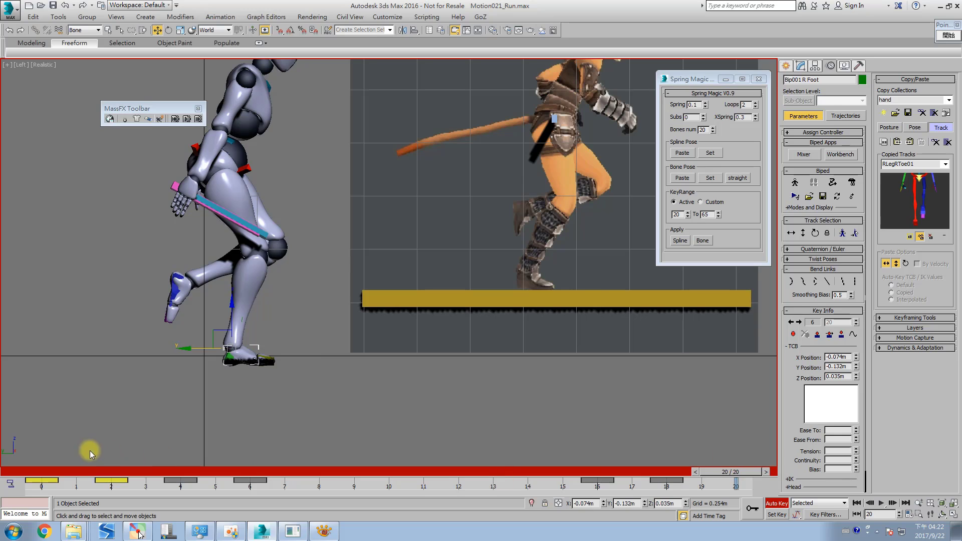
# - Copy the right foot's frame-0 key to frame 20, then refine its position at frames 18 and 16
pyautogui.click(42, 481)
pyautogui.keyDown('shift'); pyautogui.moveTo(41, 481); pyautogui.dragTo(720, 480); pyautogui.keyUp('shift')
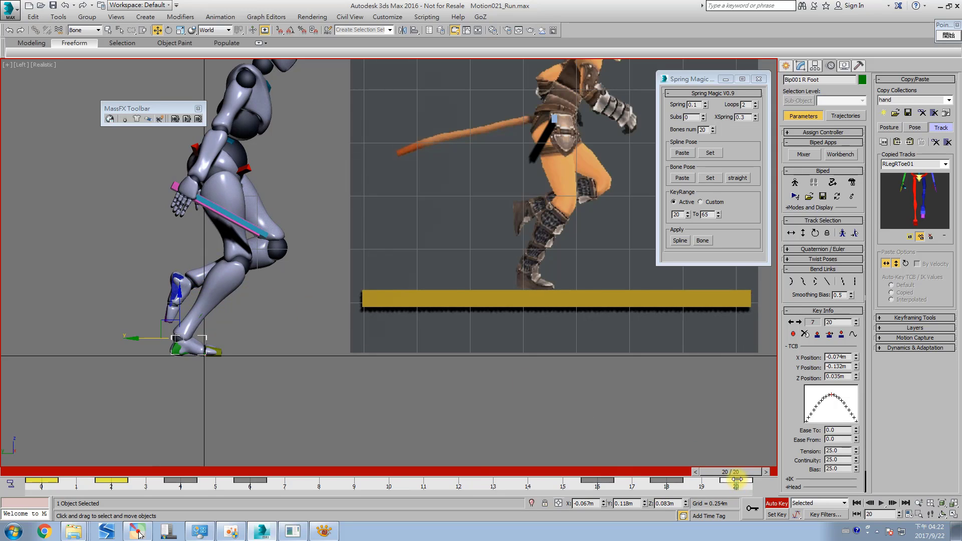
pyautogui.moveTo(737, 479); pyautogui.dragTo(666, 468)
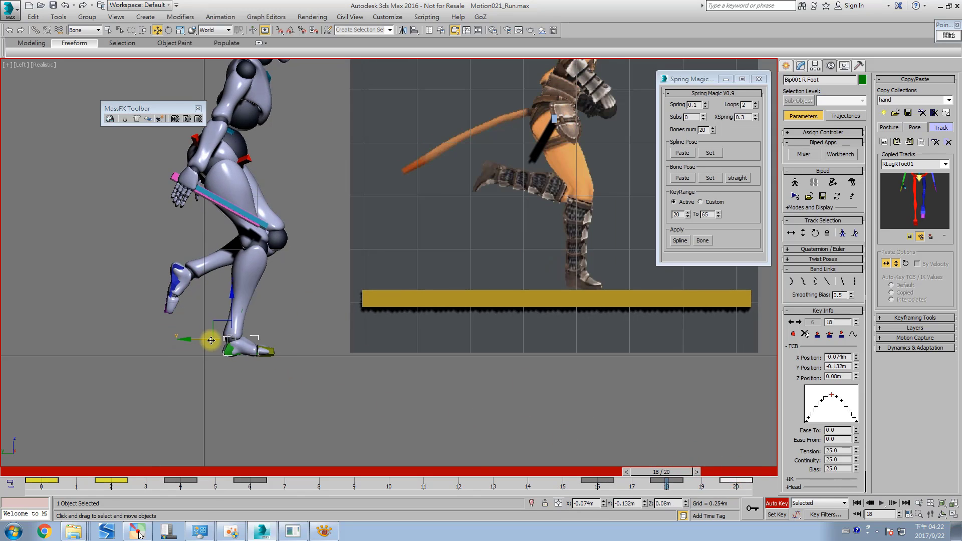
pyautogui.moveTo(211, 340); pyautogui.dragTo(193, 339)
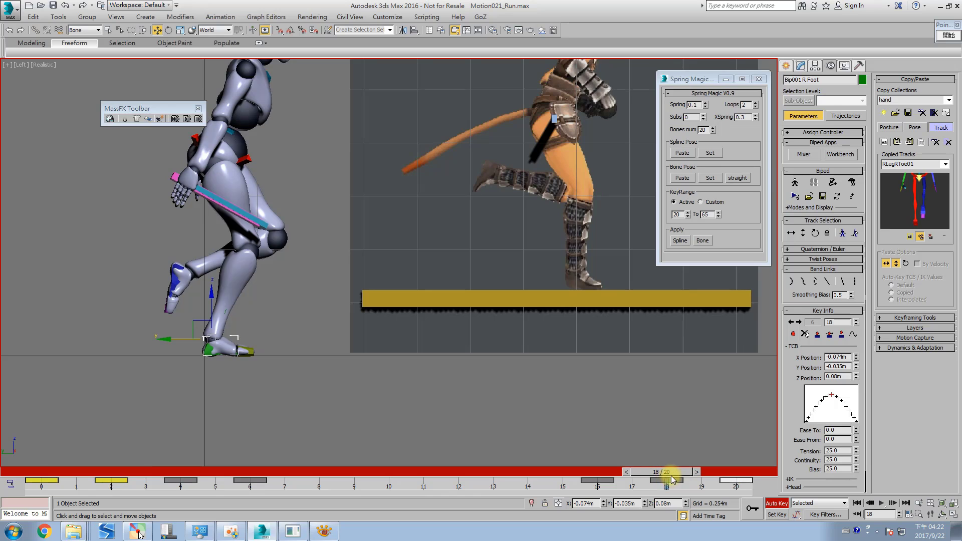
pyautogui.moveTo(672, 471); pyautogui.dragTo(596, 471)
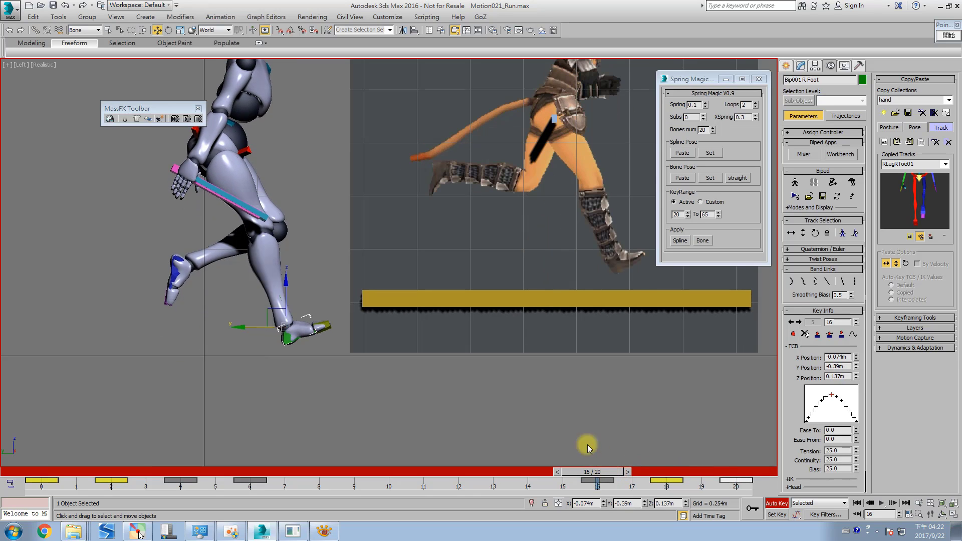
pyautogui.moveTo(270, 312); pyautogui.dragTo(265, 309)
# - Rotate the right foot at frame 11 so the leg bends back, lifting it to about 0.42 m
pyautogui.press('e')
pyautogui.press('w')
pyautogui.press('e')
pyautogui.moveTo(612, 471); pyautogui.dragTo(435, 462)
pyautogui.press('e')
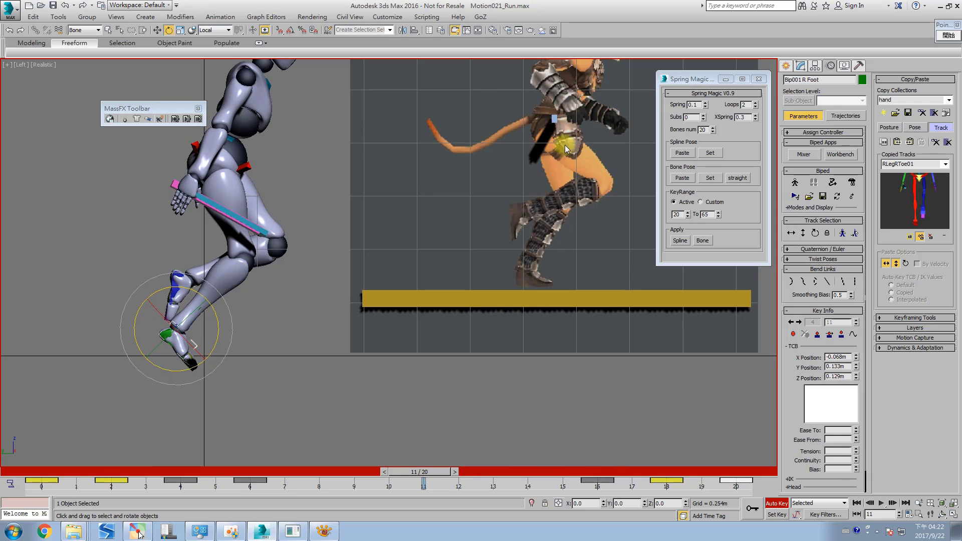
pyautogui.moveTo(202, 311); pyautogui.dragTo(219, 330)
pyautogui.press('w')
pyautogui.moveTo(435, 473); pyautogui.dragTo(737, 471)
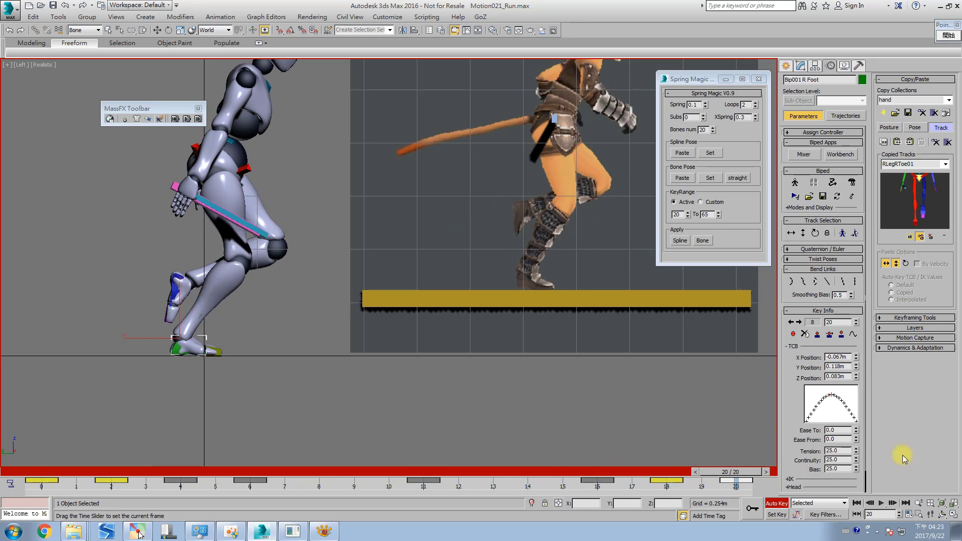
# - Play the run cycle, stop at frame 8, select the left thigh and switch to wireframe with F3
pyautogui.press('/')
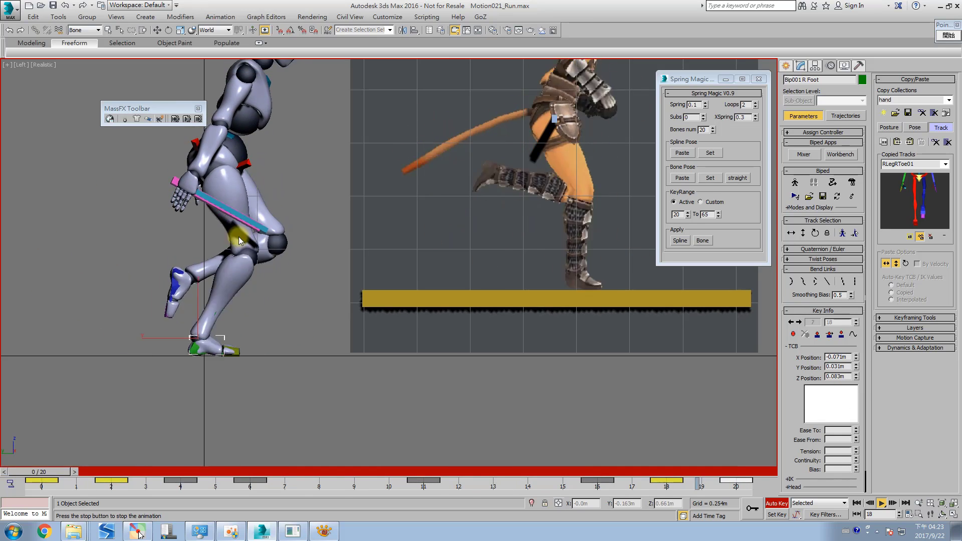
pyautogui.press('/')
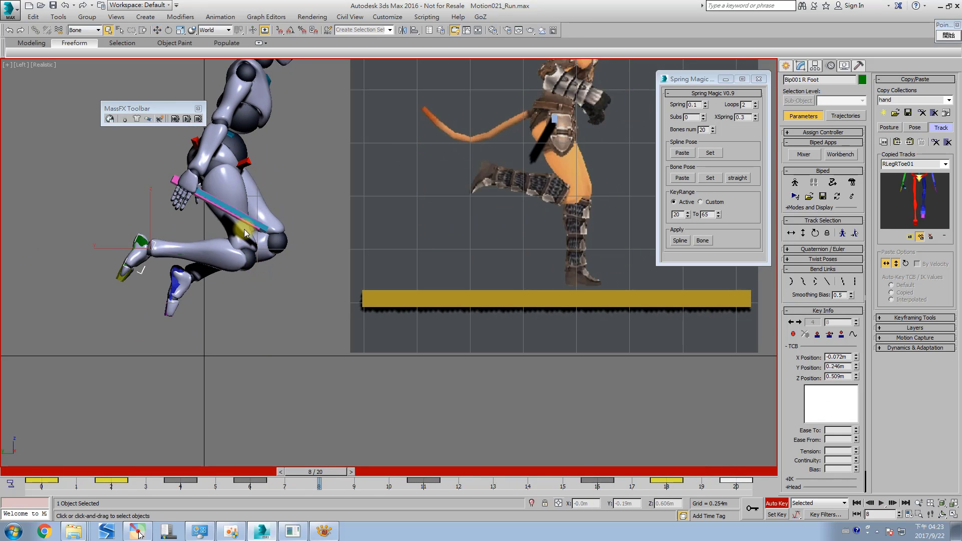
pyautogui.click(224, 187)
pyautogui.press('F3')
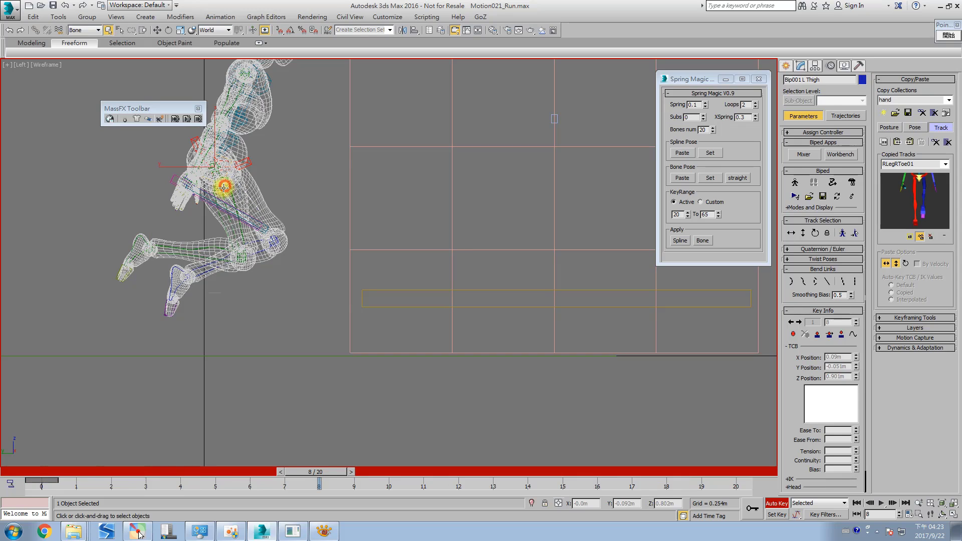
# - Restore Realistic shading, select the right thigh's keys from frame 4 to 20, and scrub back to frame 0
pyautogui.click(224, 187)
pyautogui.press('F3')
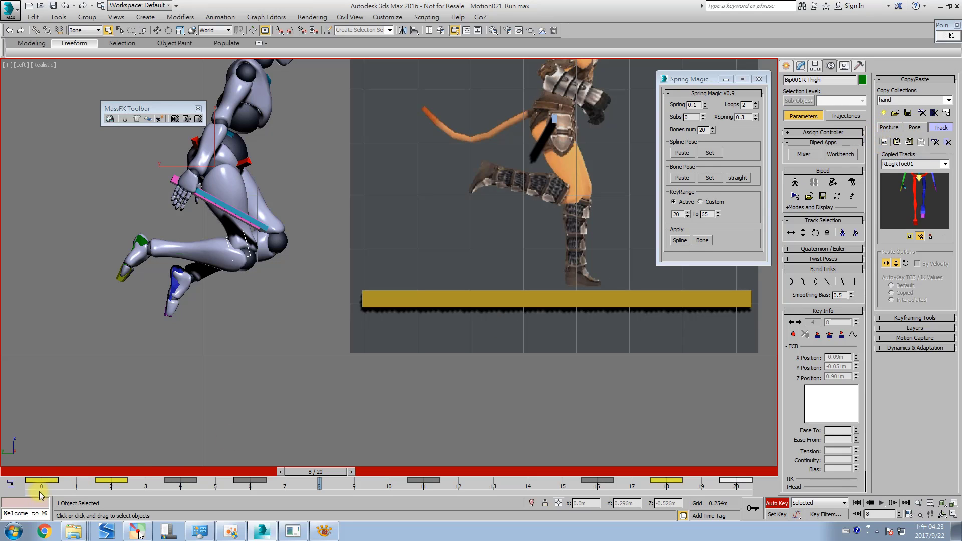
pyautogui.moveTo(765, 489); pyautogui.dragTo(38, 482)
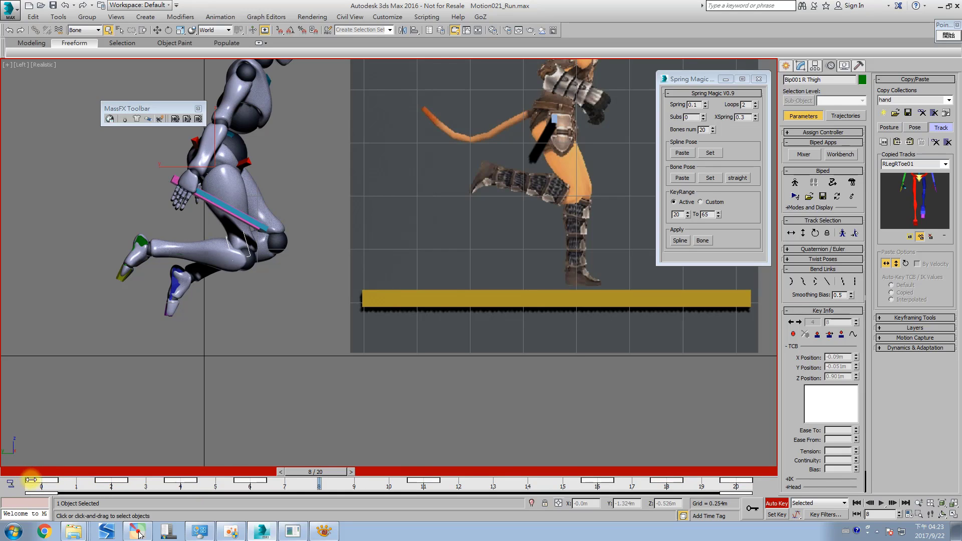
pyautogui.click(656, 488)
pyautogui.moveTo(337, 153); pyautogui.dragTo(342, 188, button='middle')
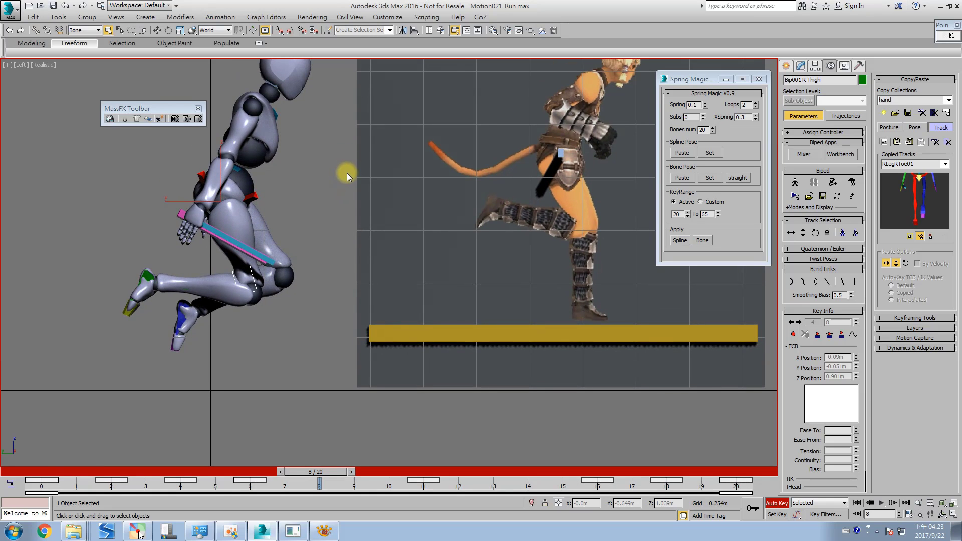
pyautogui.moveTo(328, 470); pyautogui.dragTo(73, 459)
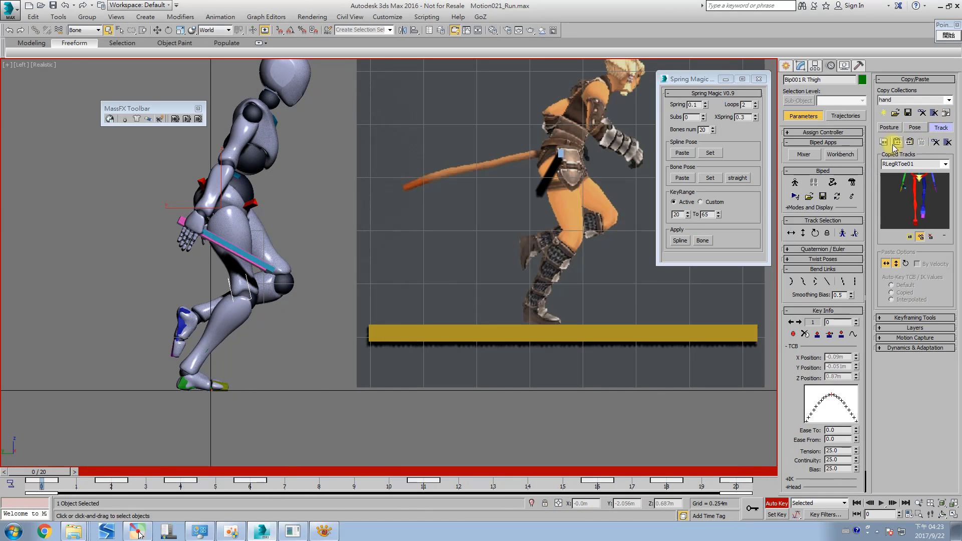
# - In Posture mode, copy the right leg's frame-0 posture and paste it back
pyautogui.click(889, 128)
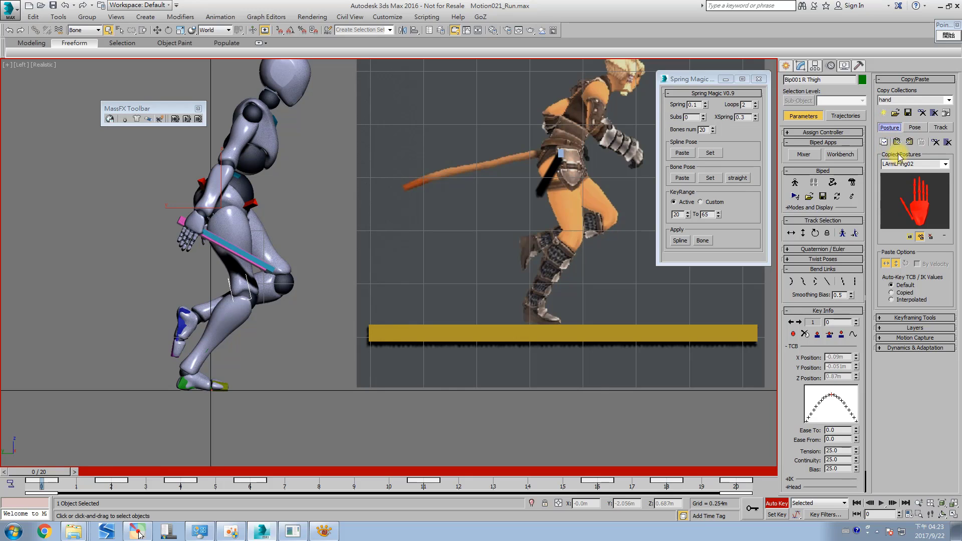
pyautogui.click(884, 142)
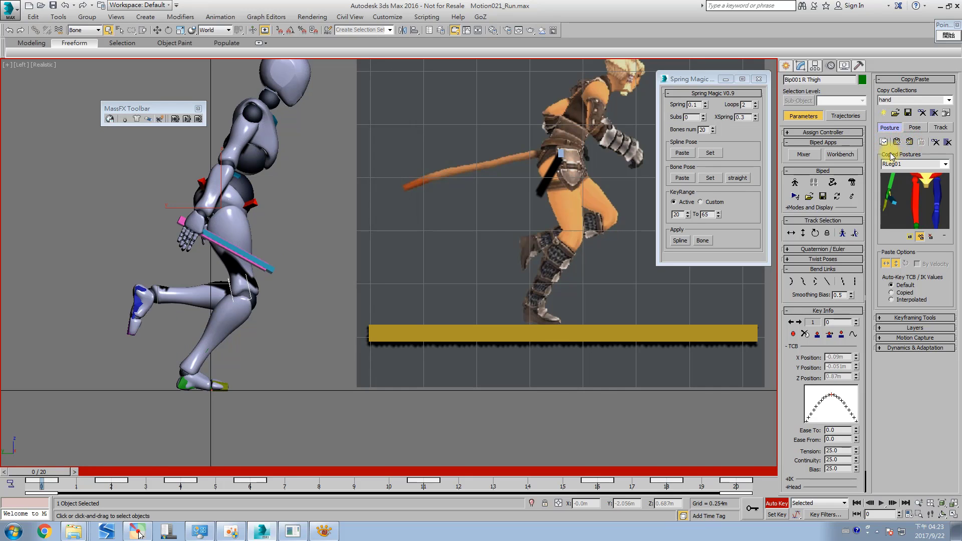
pyautogui.hotkey('ctrl', 'pagedown')
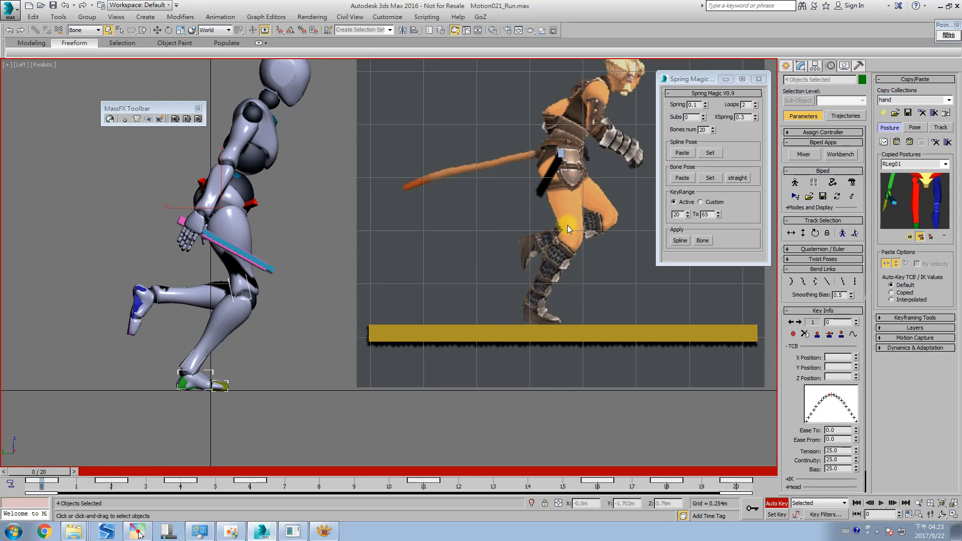
pyautogui.click(882, 142)
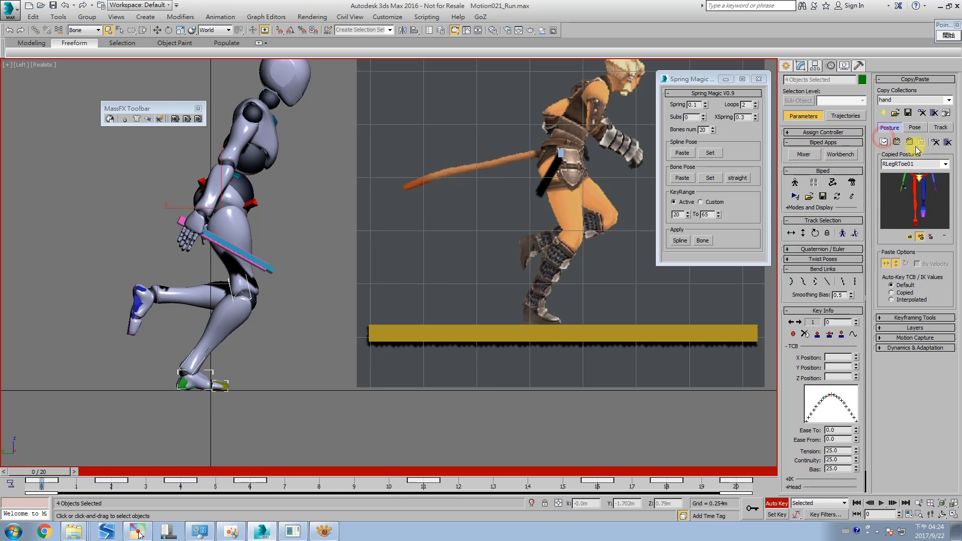
pyautogui.click(897, 142)
# - At frame 2, copy the right-leg posture and paste it mirrored onto the opposite leg
pyautogui.press('.')
pyautogui.press('.')
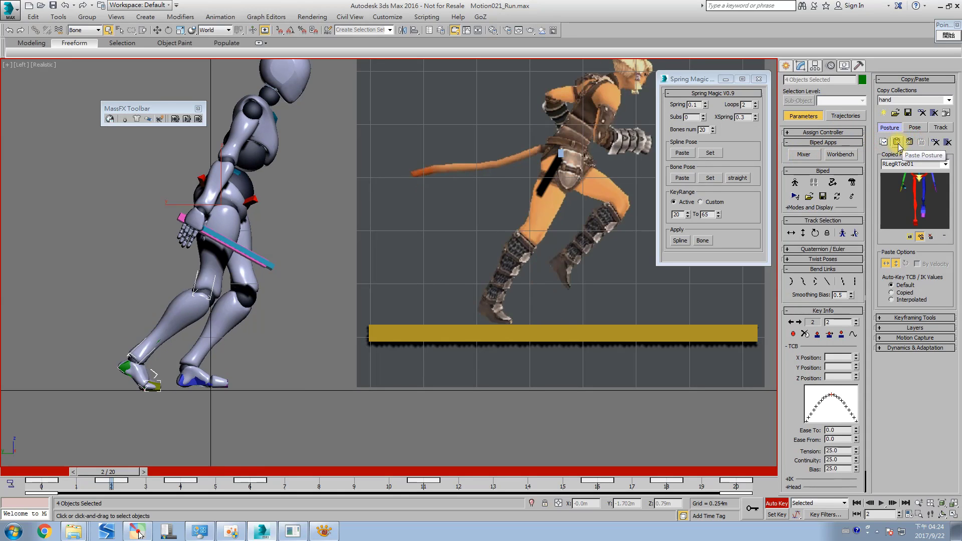
pyautogui.click(883, 142)
pyautogui.click(910, 143)
pyautogui.click(910, 143)
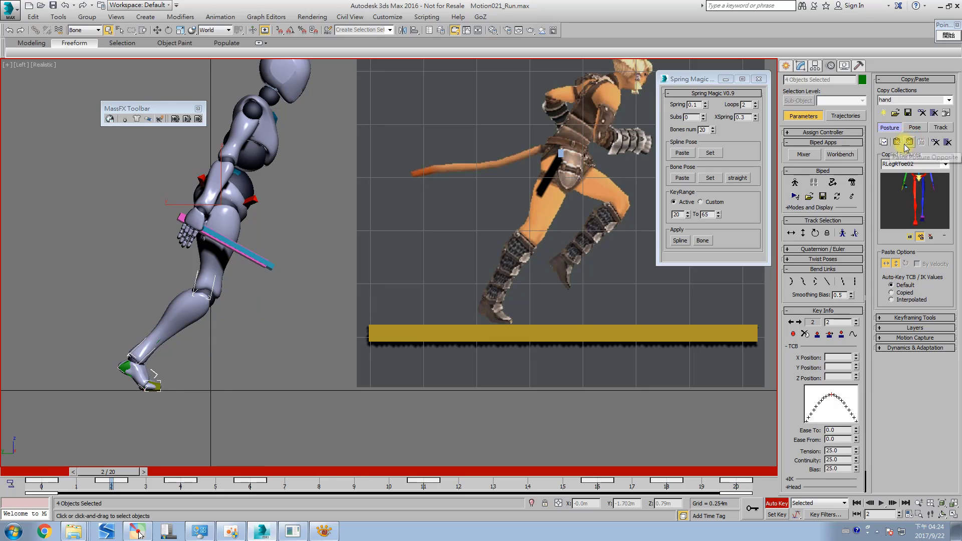
# - Paste the posture again at frame 0, switch back to Track mode, and play the cycle
pyautogui.press('Home')
pyautogui.click(896, 143)
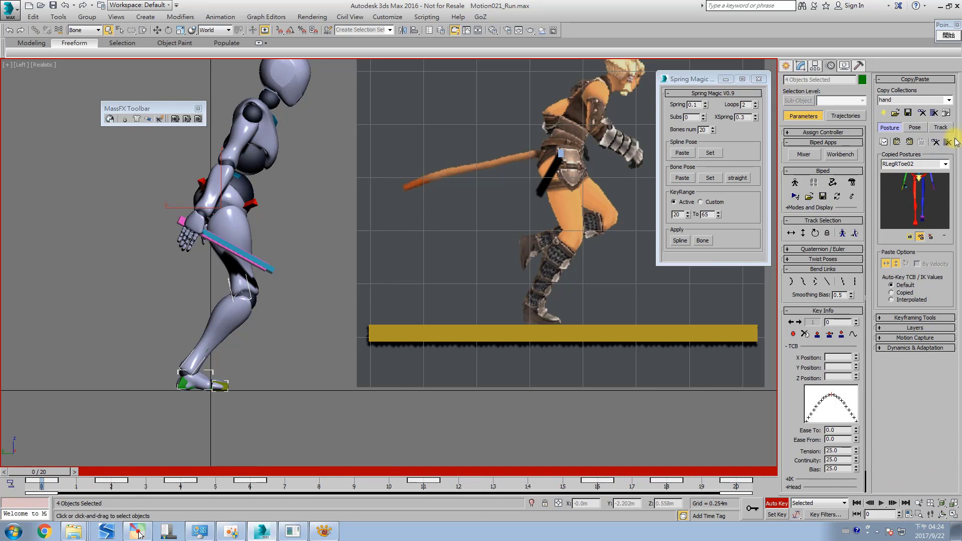
pyautogui.click(941, 128)
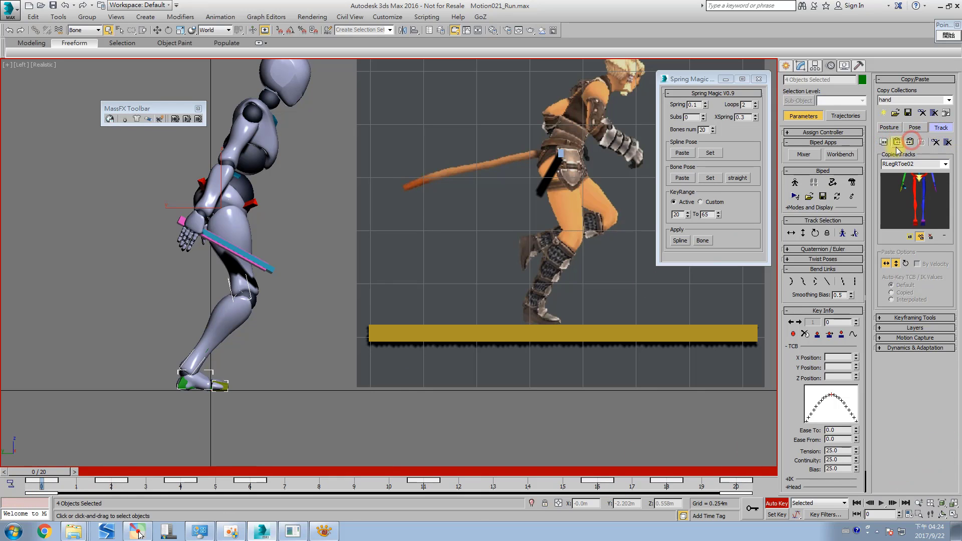
pyautogui.press('/')
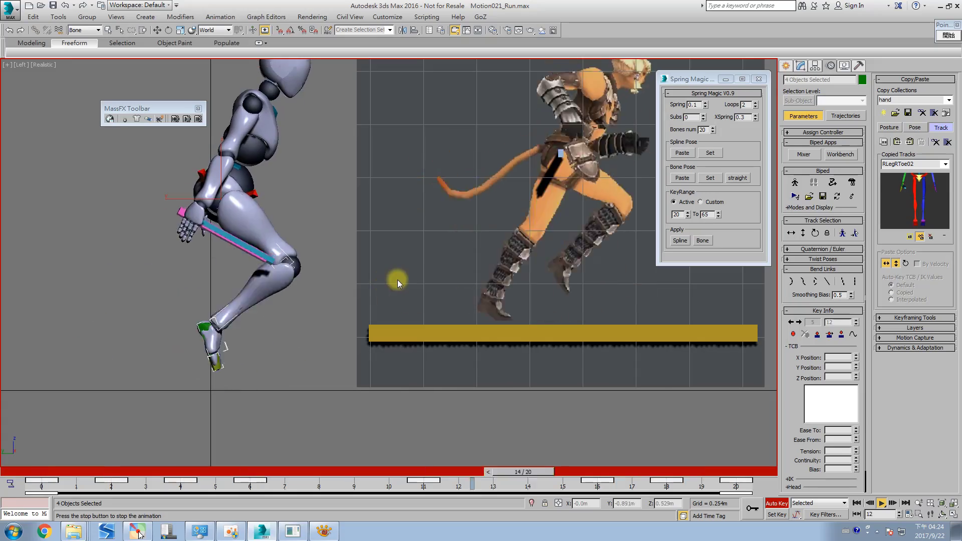
# - Orbit to an angled orthographic view and stop playback at frame 10 in Realistic shading
pyautogui.keyDown('alt'); pyautogui.moveTo(397, 280); pyautogui.dragTo(366, 292, button='middle'); pyautogui.keyUp('alt')
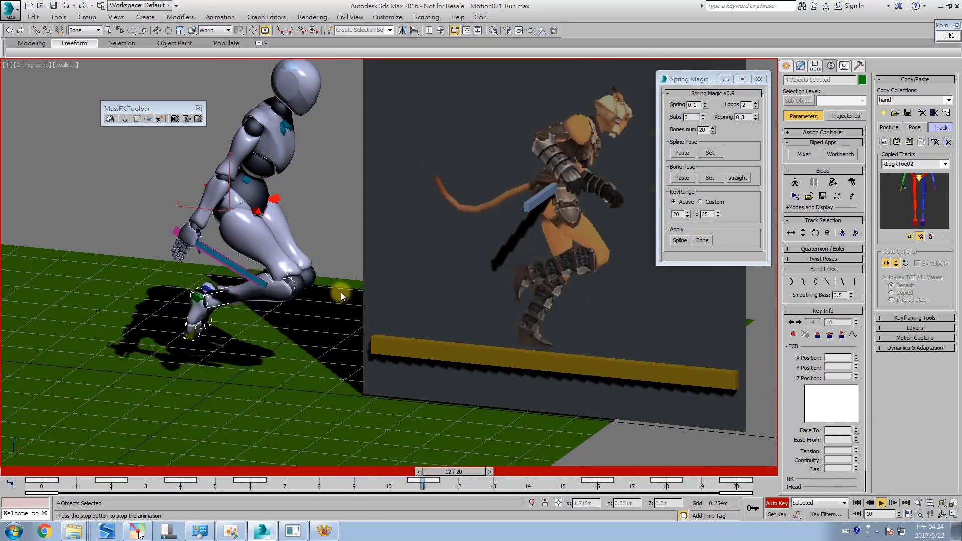
pyautogui.press('/')
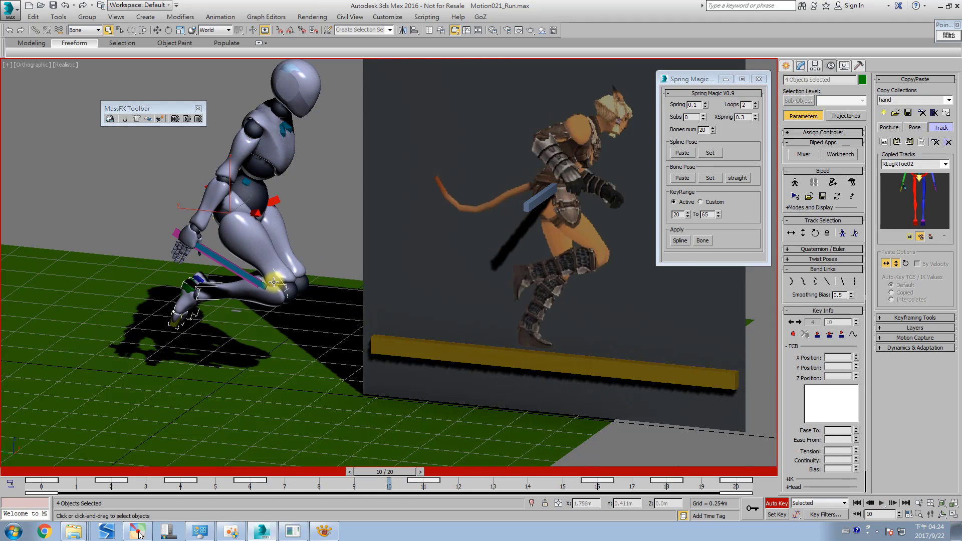
pyautogui.press('F3')
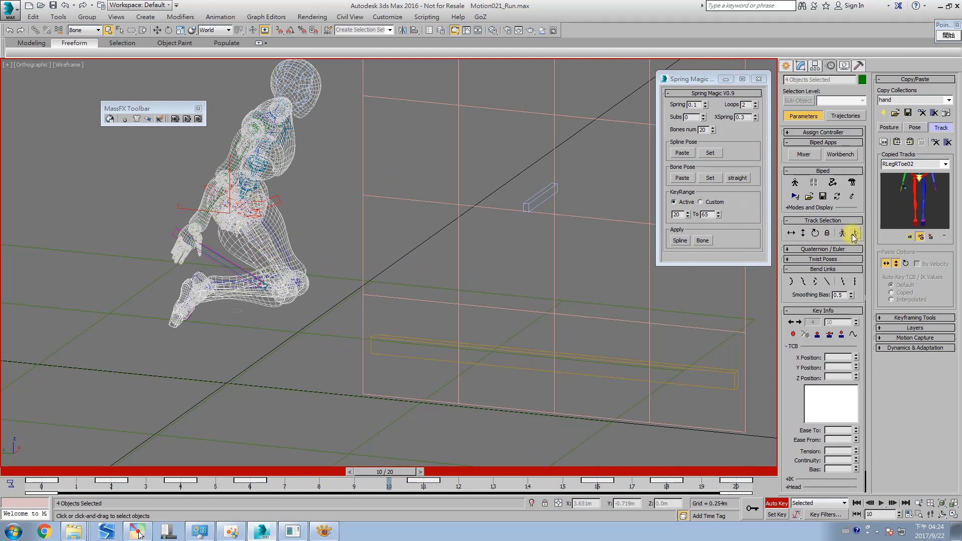
pyautogui.press('F3')
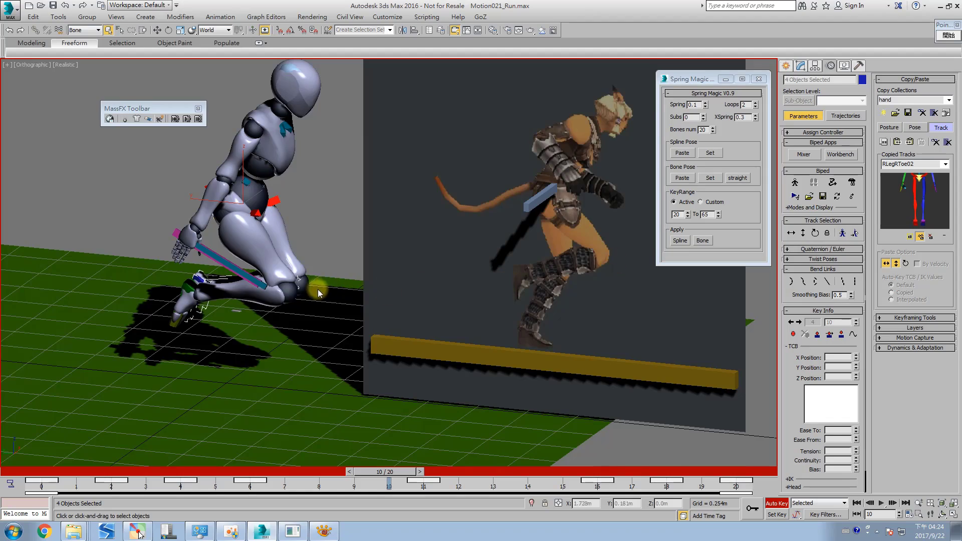
pyautogui.keyDown('alt'); pyautogui.moveTo(319, 294); pyautogui.dragTo(341, 310, button='middle'); pyautogui.keyUp('alt')
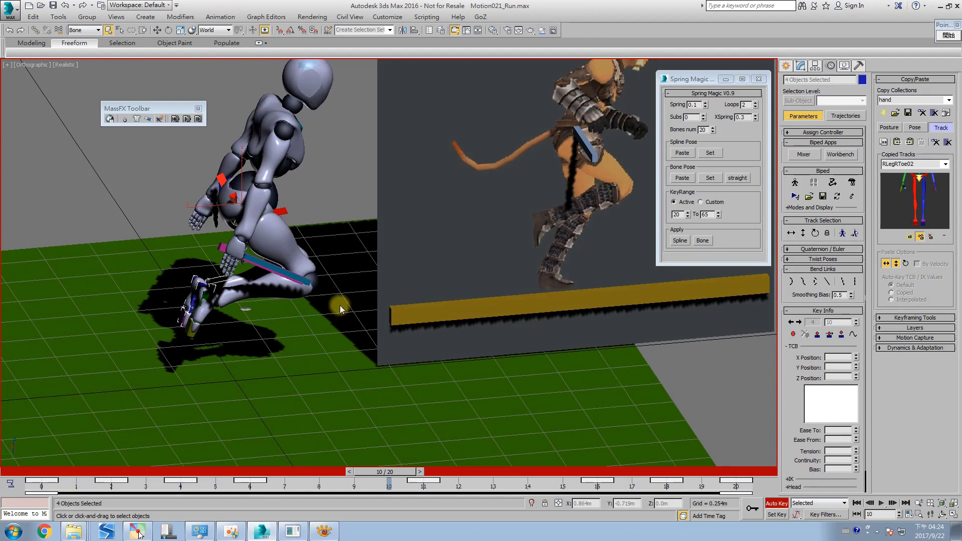
# - Select the track-bar keys from frame 0 to 11 and check the pose around frame 10
pyautogui.moveTo(498, 486); pyautogui.dragTo(42, 487)
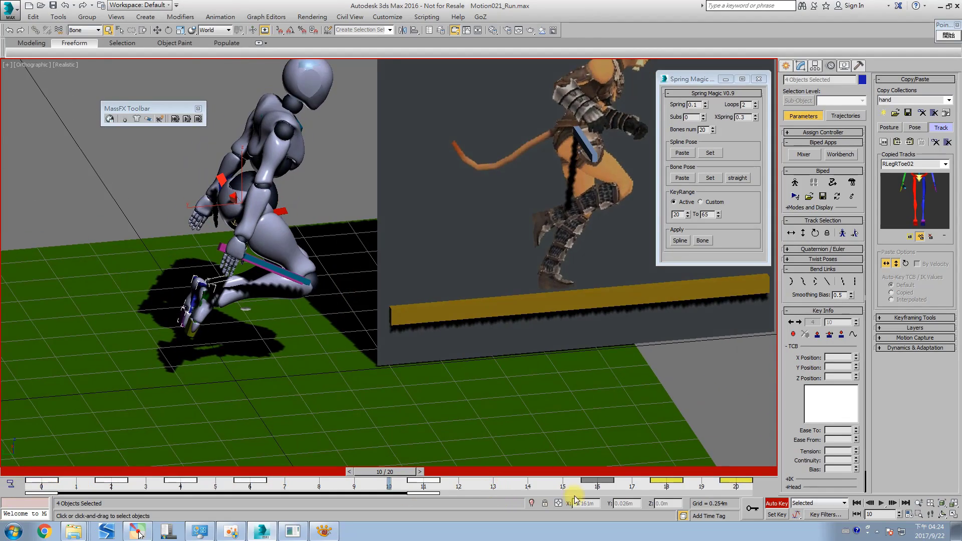
pyautogui.moveTo(407, 473)
pyautogui.mouseDown()
pyautogui.moveTo(389, 470)
pyautogui.moveTo(416, 469)
pyautogui.mouseUp()
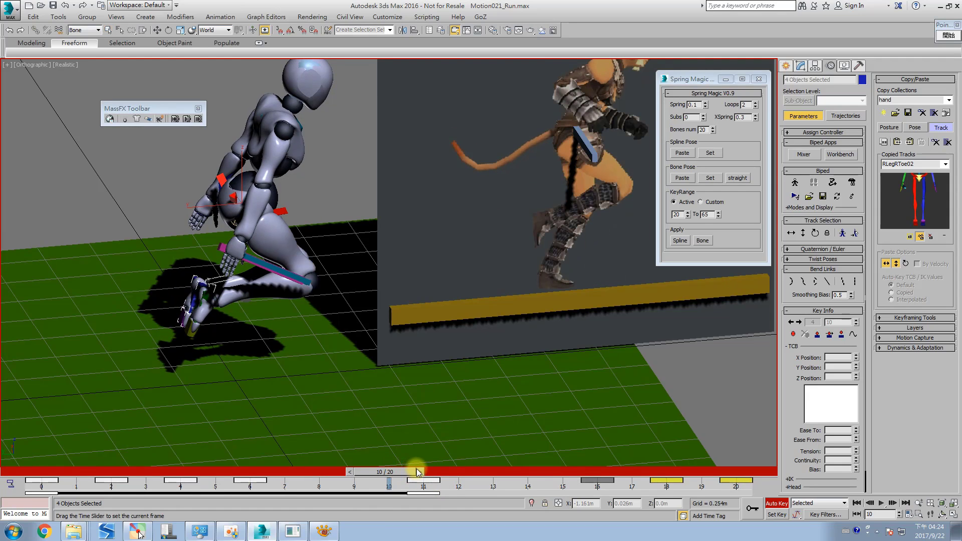
pyautogui.keyDown('alt'); pyautogui.moveTo(328, 329); pyautogui.dragTo(284, 266, button='middle'); pyautogui.keyUp('alt')
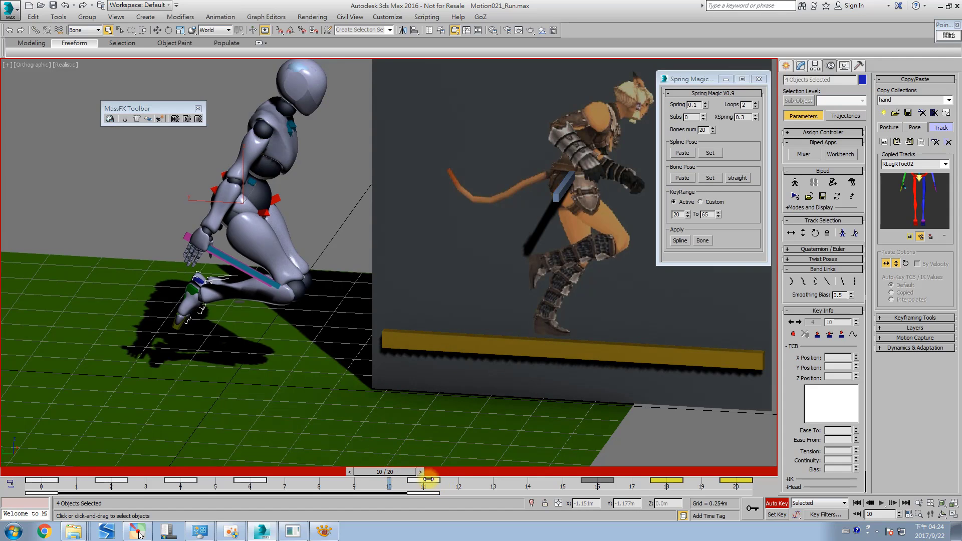
# - Select the right leg bones, using wireframe briefly to pick them, then return to shaded view
pyautogui.keyDown('alt'); pyautogui.moveTo(338, 334); pyautogui.dragTo(290, 225, button='middle'); pyautogui.keyUp('alt')
pyautogui.click(264, 286)
pyautogui.click(285, 219)
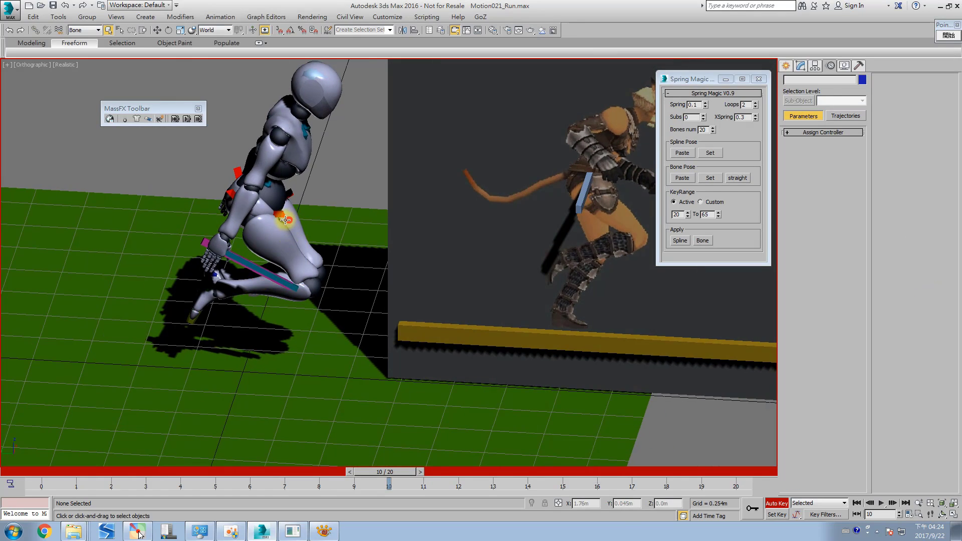
pyautogui.click(286, 221)
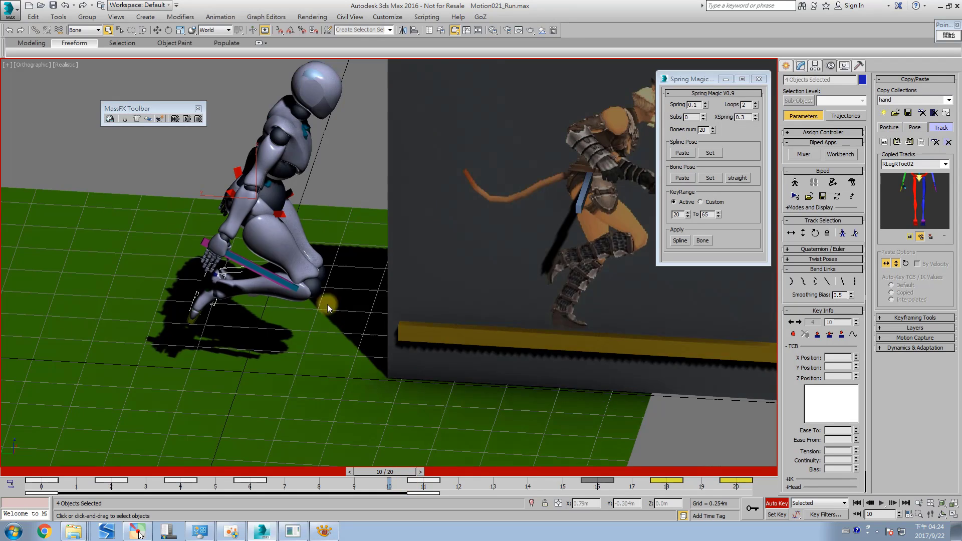
pyautogui.scroll(4, 286, 230)
pyautogui.press('F3')
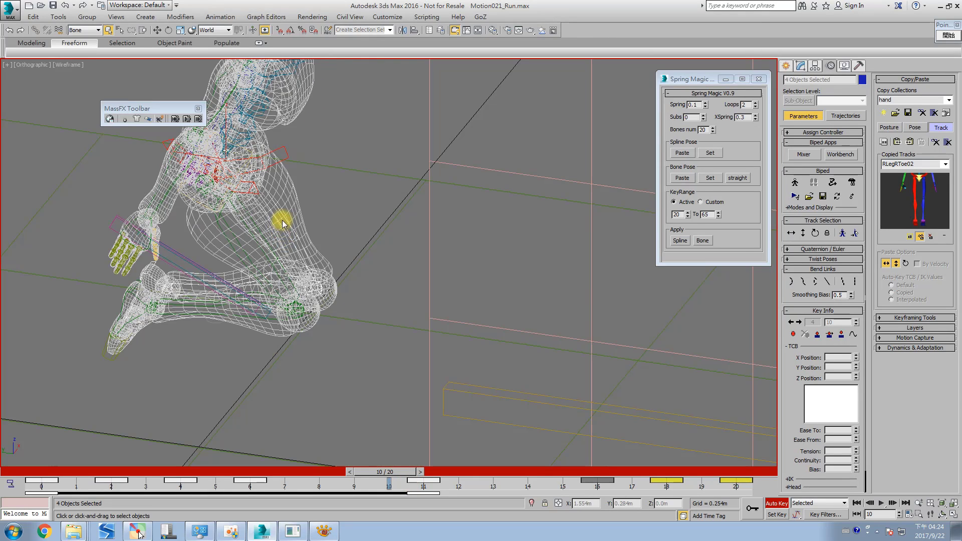
pyautogui.click(281, 225)
pyautogui.click(284, 219)
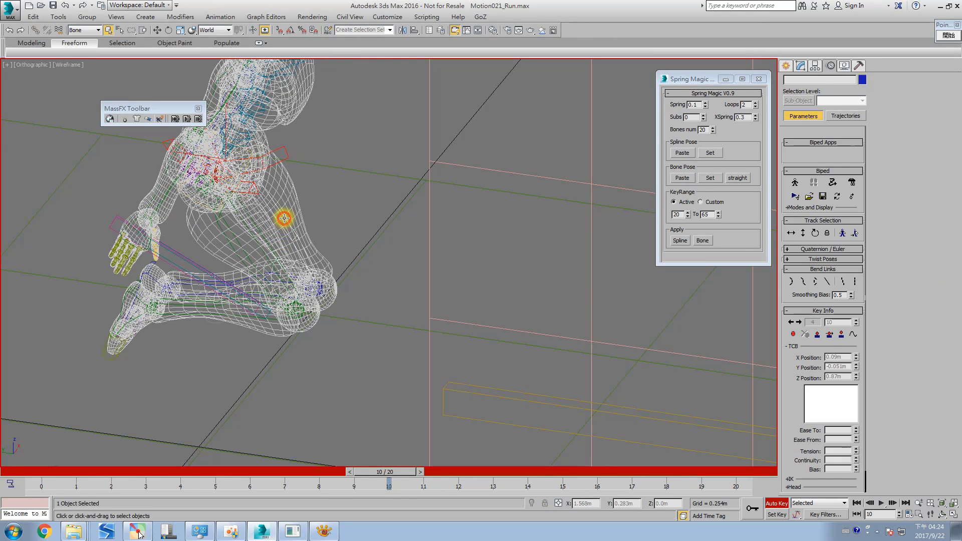
pyautogui.press('F3')
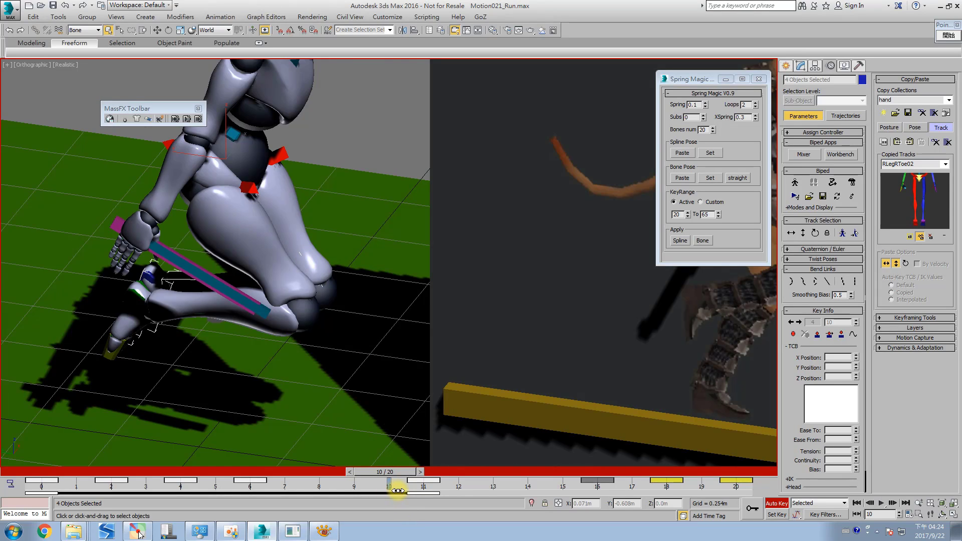
# - Delete the leg keys just after frame 10 and go back to frame 0
pyautogui.click(401, 480)
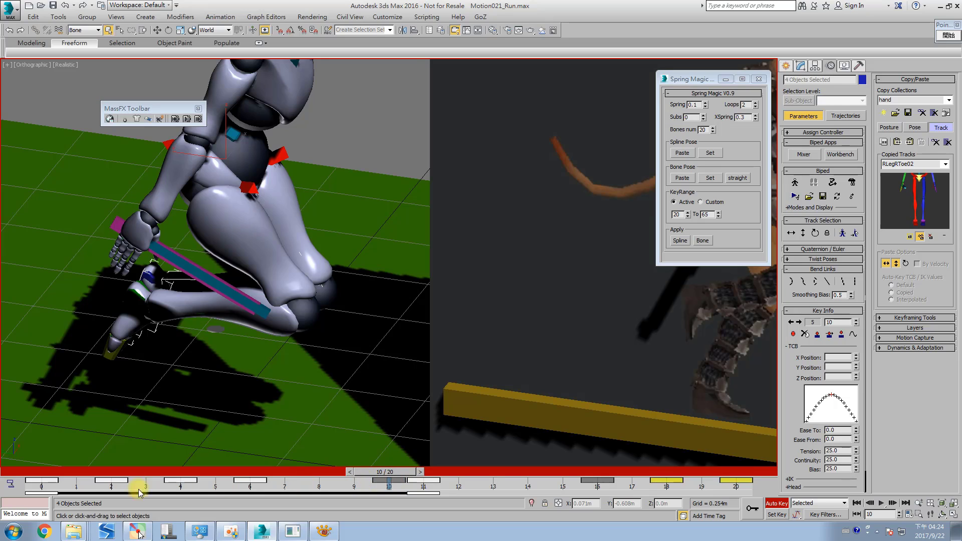
pyautogui.moveTo(444, 481); pyautogui.dragTo(426, 486)
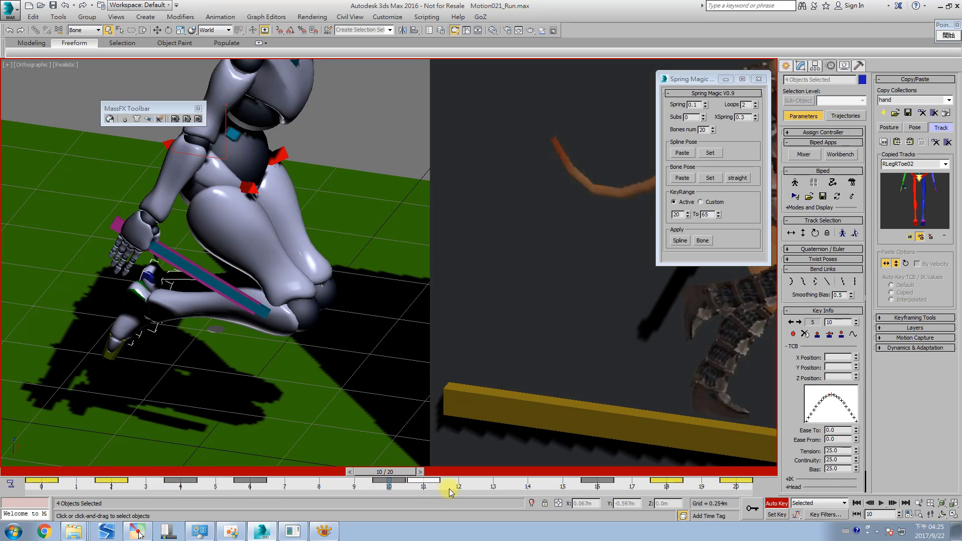
pyautogui.rightClick(420, 484)
pyautogui.click(440, 422)
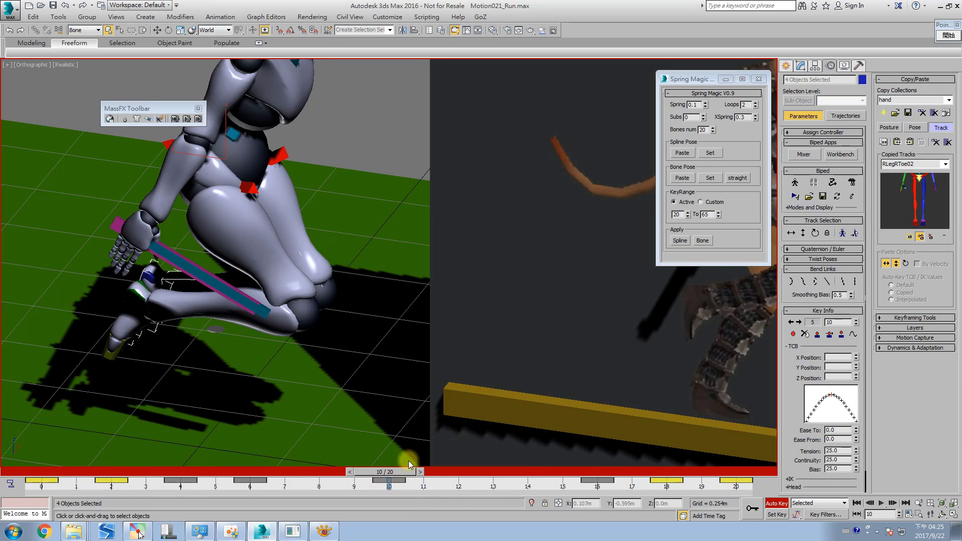
pyautogui.click(64, 471)
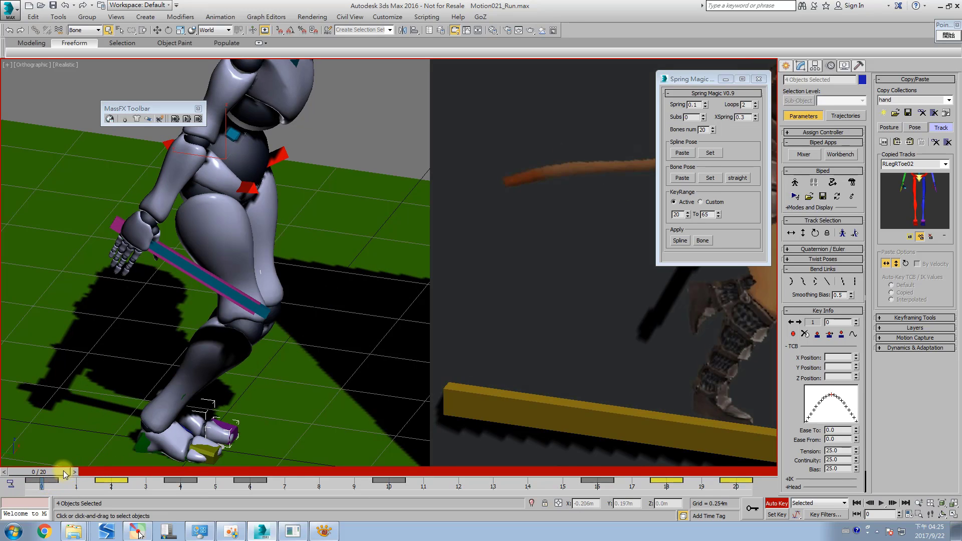
# - Select all the leg keys, extend the animation range past 20, and shift the keys ten frames later
pyautogui.click(744, 472)
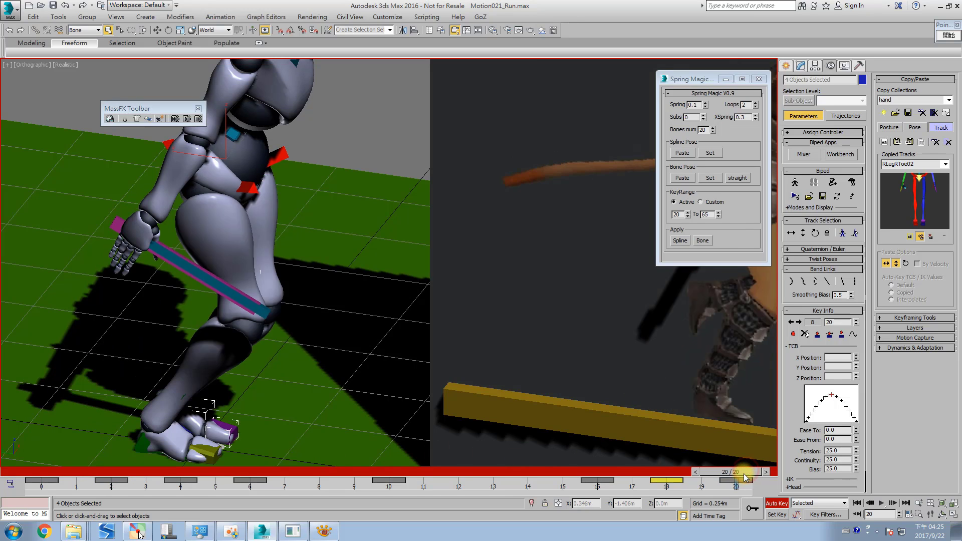
pyautogui.moveTo(745, 477); pyautogui.dragTo(688, 480)
pyautogui.click(738, 485)
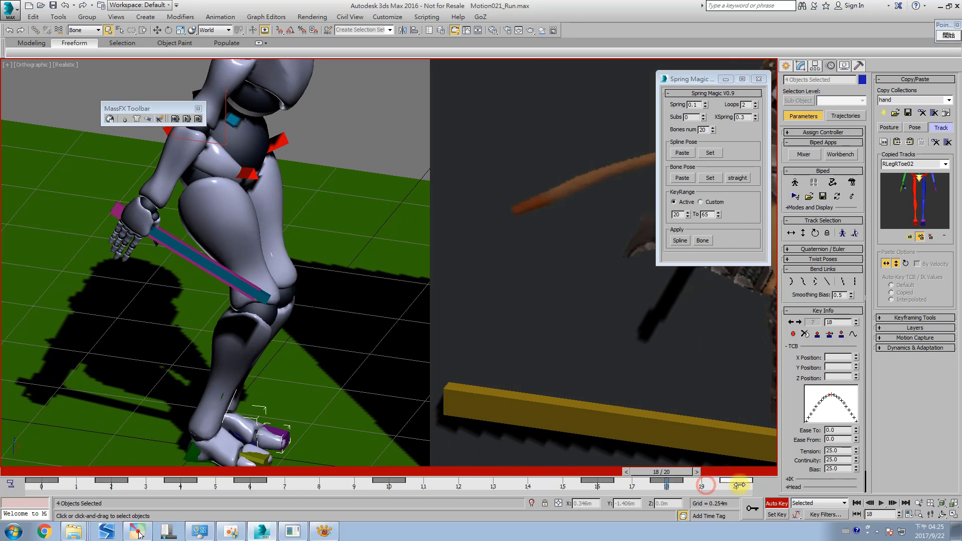
pyautogui.keyDown('ctrl'); pyautogui.moveTo(591, 498); pyautogui.dragTo(25, 496); pyautogui.keyUp('ctrl')
pyautogui.keyDown('ctrl'); pyautogui.keyDown('alt'); pyautogui.moveTo(647, 485); pyautogui.dragTo(230, 490, button='right'); pyautogui.keyUp('alt'); pyautogui.keyUp('ctrl')
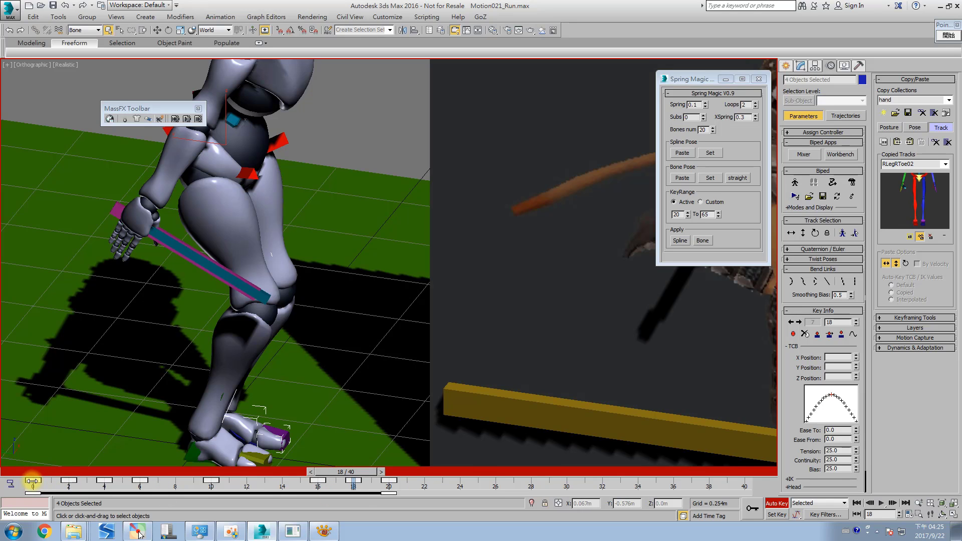
pyautogui.moveTo(32, 480); pyautogui.dragTo(207, 472)
# - Copy the leg keys beyond frame 20 back to frame 0 and reset the range to 20 frames
pyautogui.keyDown('alt'); pyautogui.moveTo(282, 356); pyautogui.dragTo(261, 314, button='middle'); pyautogui.keyUp('alt')
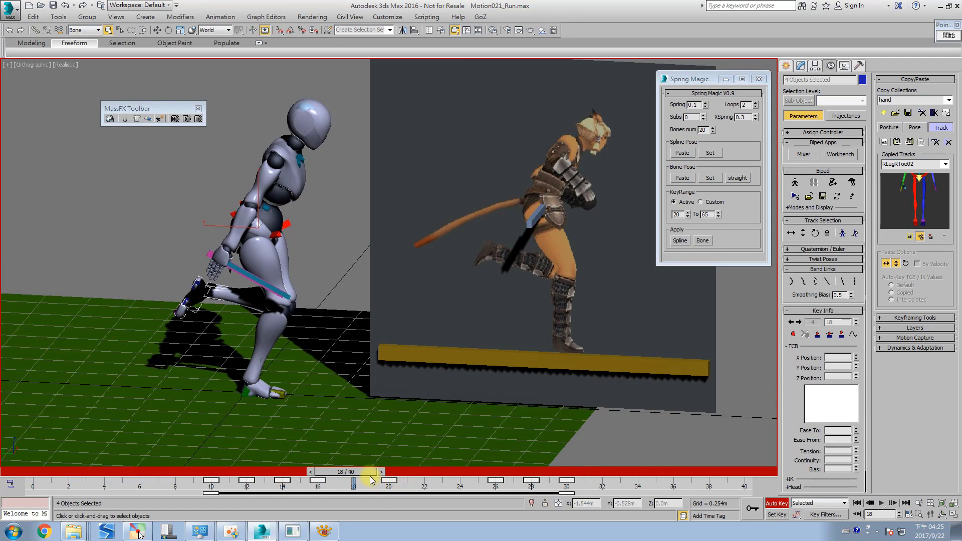
pyautogui.moveTo(369, 476); pyautogui.dragTo(410, 470)
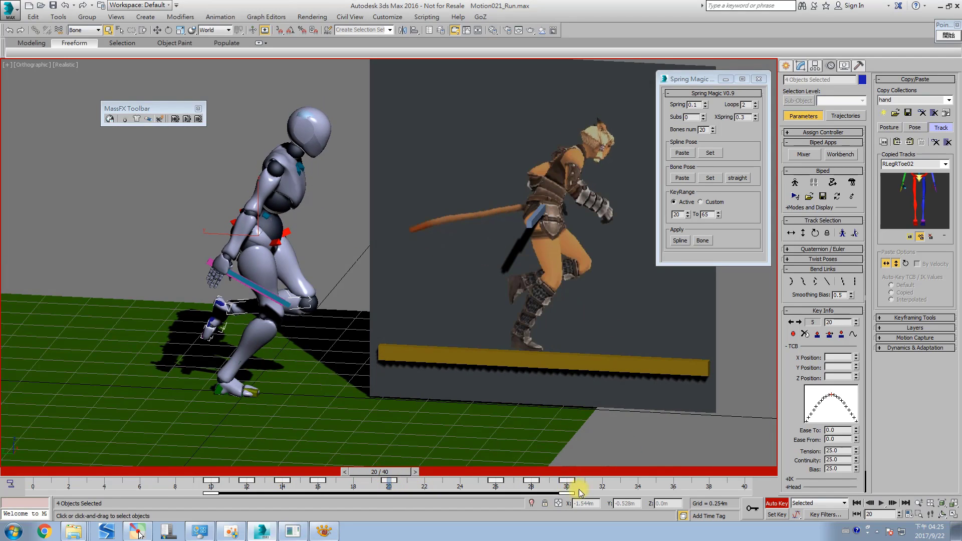
pyautogui.moveTo(593, 483); pyautogui.dragTo(460, 498)
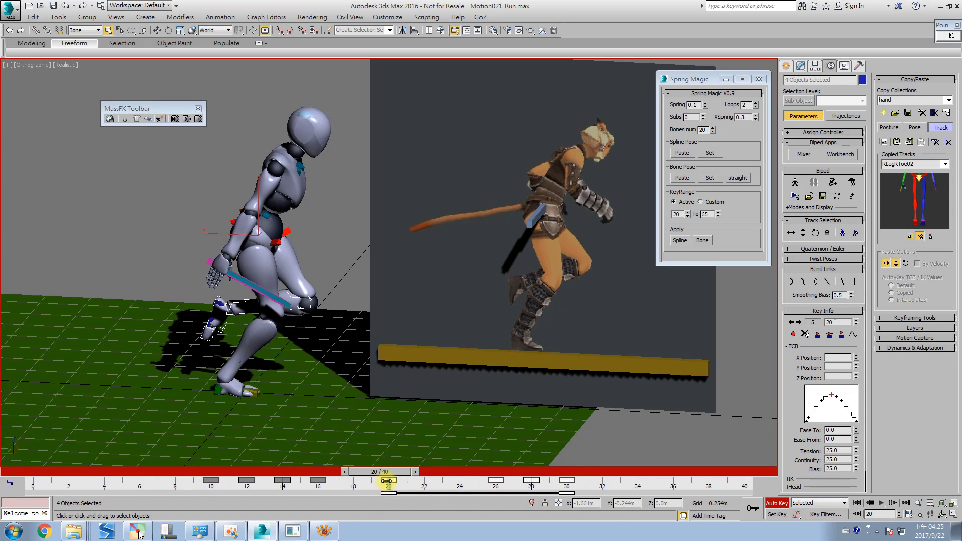
pyautogui.keyDown('shift'); pyautogui.moveTo(386, 482); pyautogui.dragTo(283, 482); pyautogui.keyUp('shift')
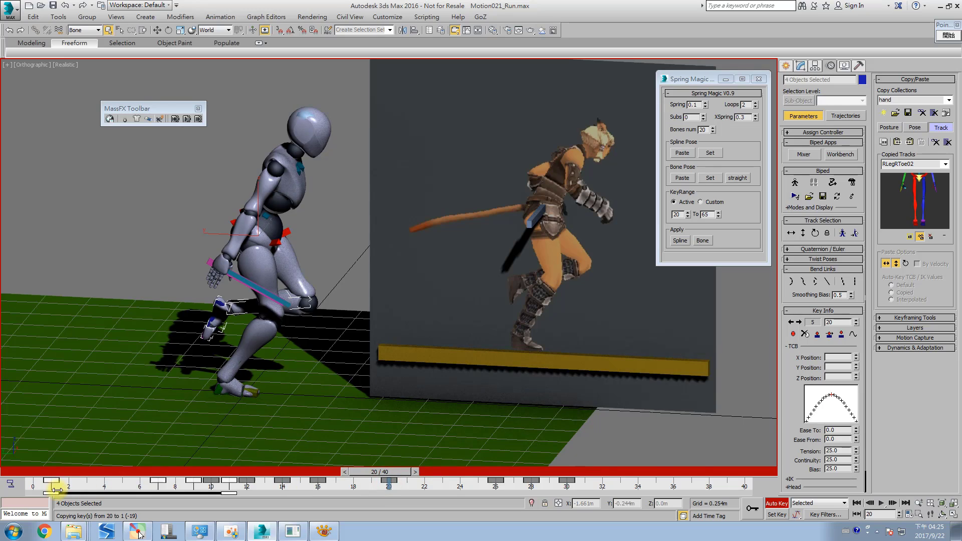
pyautogui.keyDown('shift'); pyautogui.moveTo(35, 488); pyautogui.dragTo(33, 488); pyautogui.keyUp('shift')
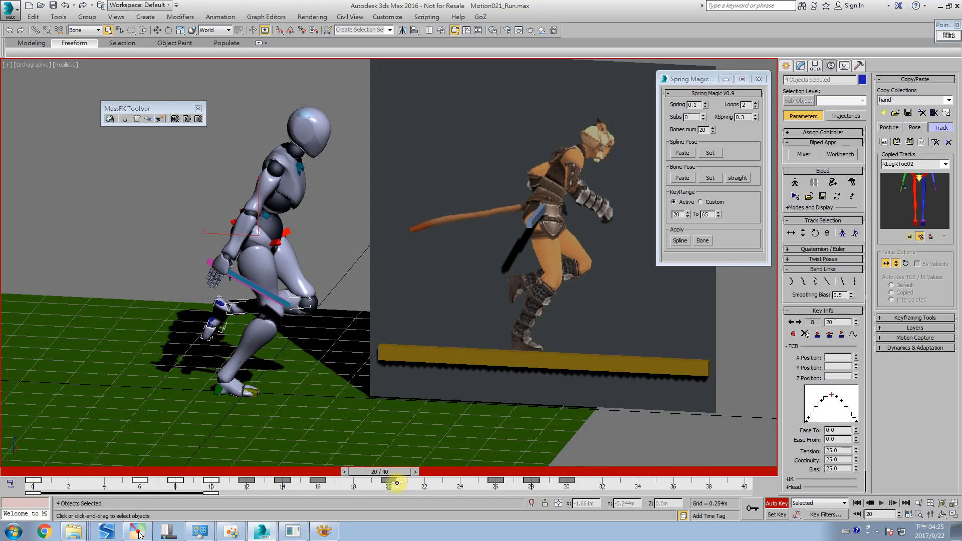
pyautogui.keyDown('ctrl'); pyautogui.keyDown('alt'); pyautogui.moveTo(396, 482); pyautogui.dragTo(545, 495, button='right'); pyautogui.keyUp('alt'); pyautogui.keyUp('ctrl')
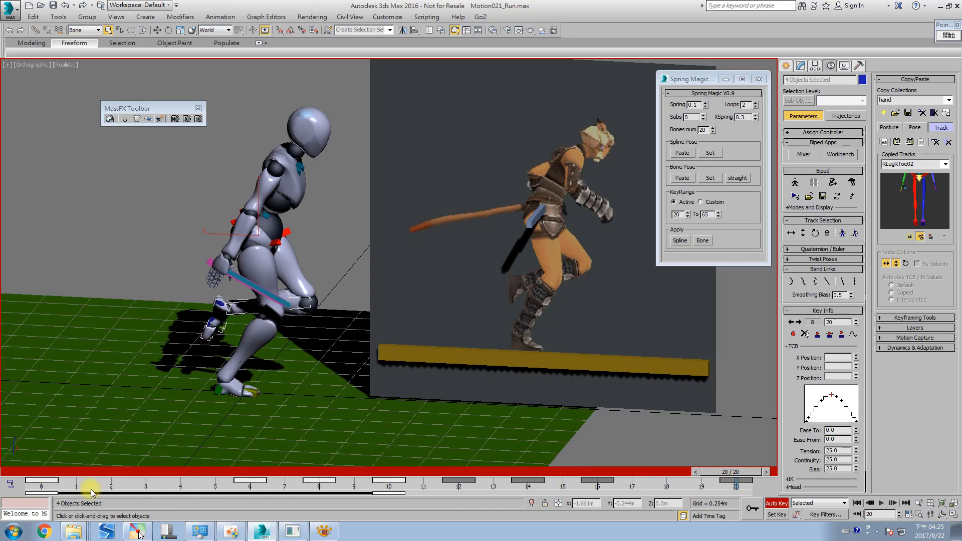
pyautogui.press('/')
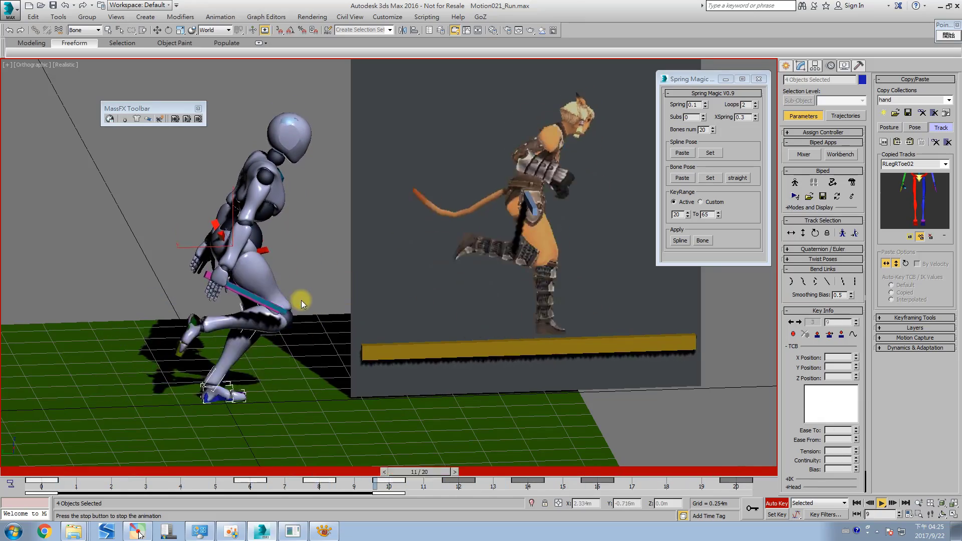
pyautogui.keyDown('alt'); pyautogui.moveTo(303, 299); pyautogui.dragTo(403, 296, button='middle'); pyautogui.keyUp('alt')
pyautogui.keyDown('alt'); pyautogui.moveTo(335, 270); pyautogui.dragTo(289, 266, button='middle'); pyautogui.keyUp('alt')
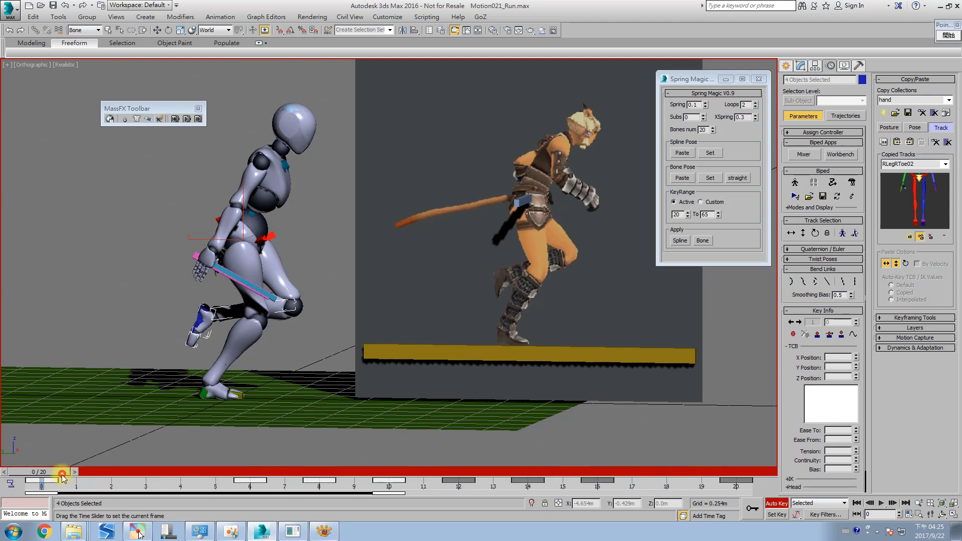
pyautogui.moveTo(63, 475); pyautogui.dragTo(761, 439)
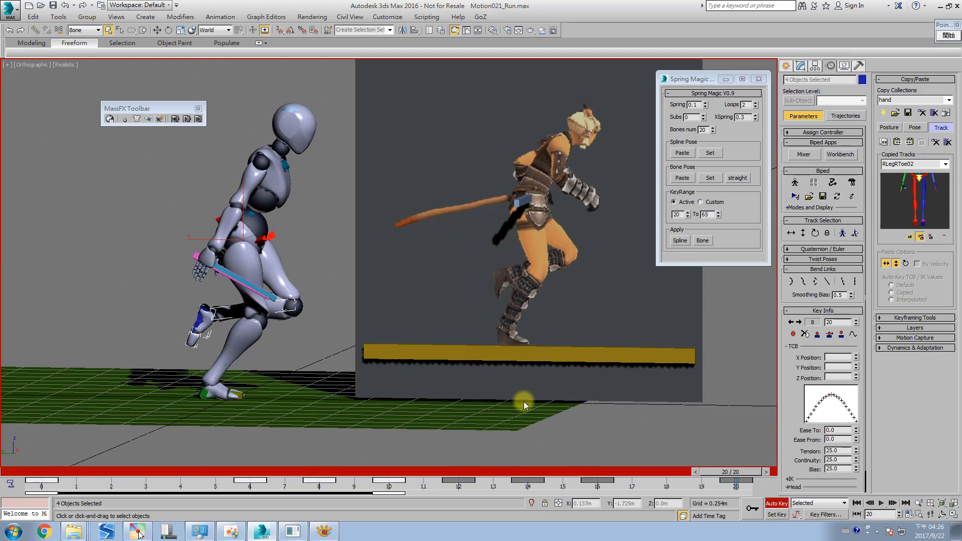
pyautogui.keyDown('alt'); pyautogui.moveTo(283, 357); pyautogui.dragTo(242, 289, button='middle'); pyautogui.keyUp('alt')
pyautogui.click(247, 254)
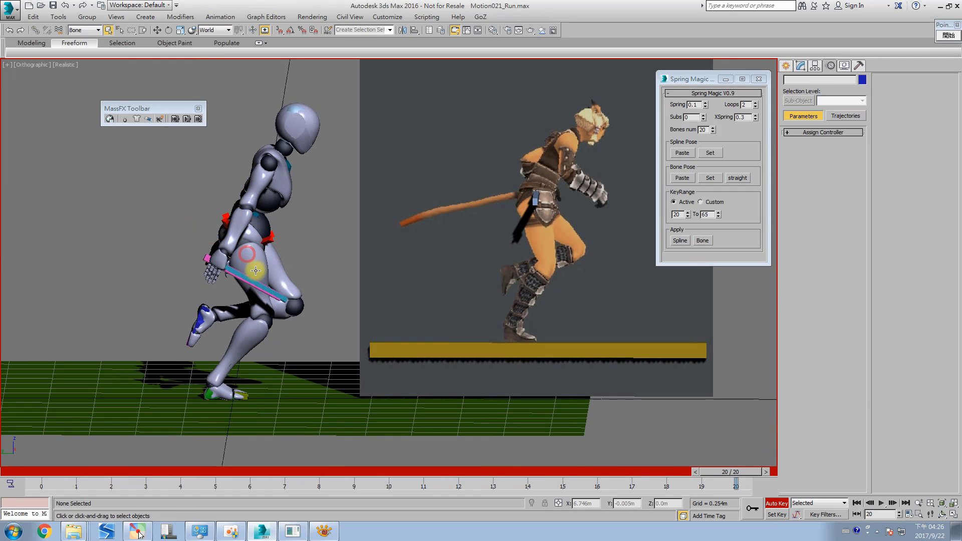
pyautogui.doubleClick(249, 265)
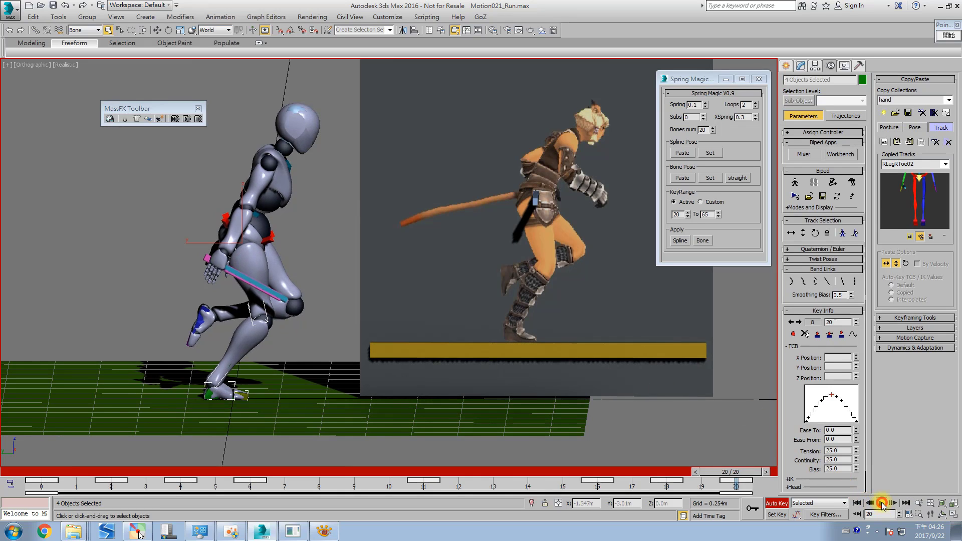
pyautogui.moveTo(884, 495); pyautogui.dragTo(881, 496)
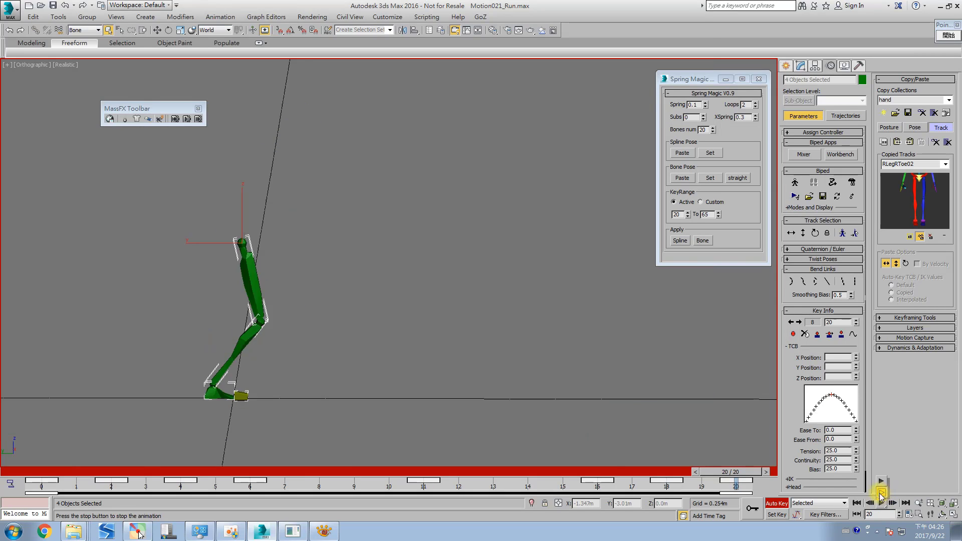
pyautogui.moveTo(298, 365); pyautogui.dragTo(365, 292, button='middle')
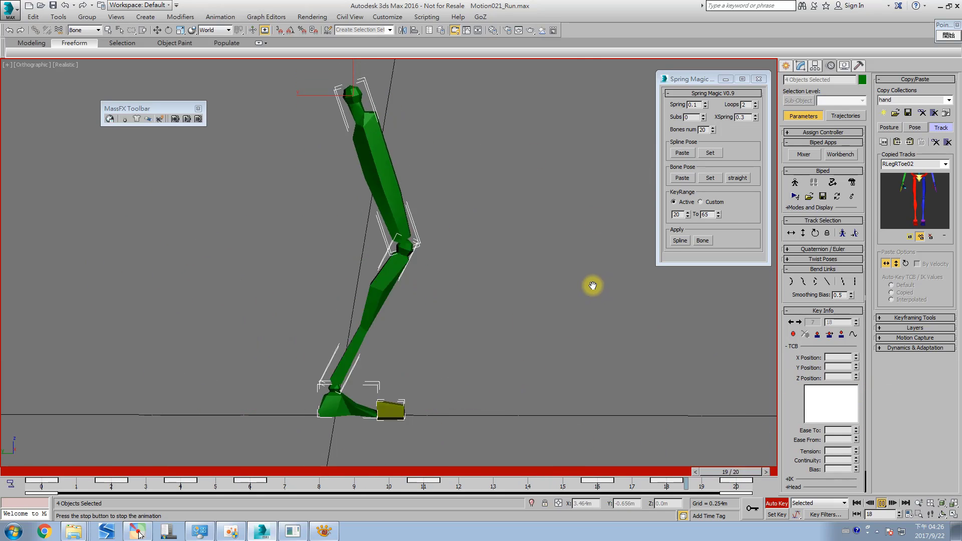
pyautogui.click(880, 503)
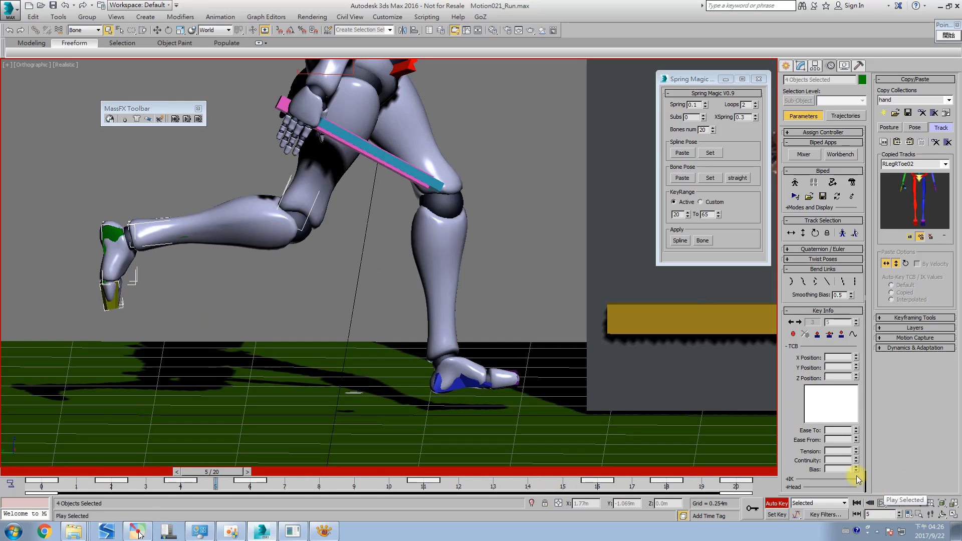
pyautogui.scroll(-3, 477, 352)
pyautogui.moveTo(545, 352); pyautogui.dragTo(512, 369, button='middle')
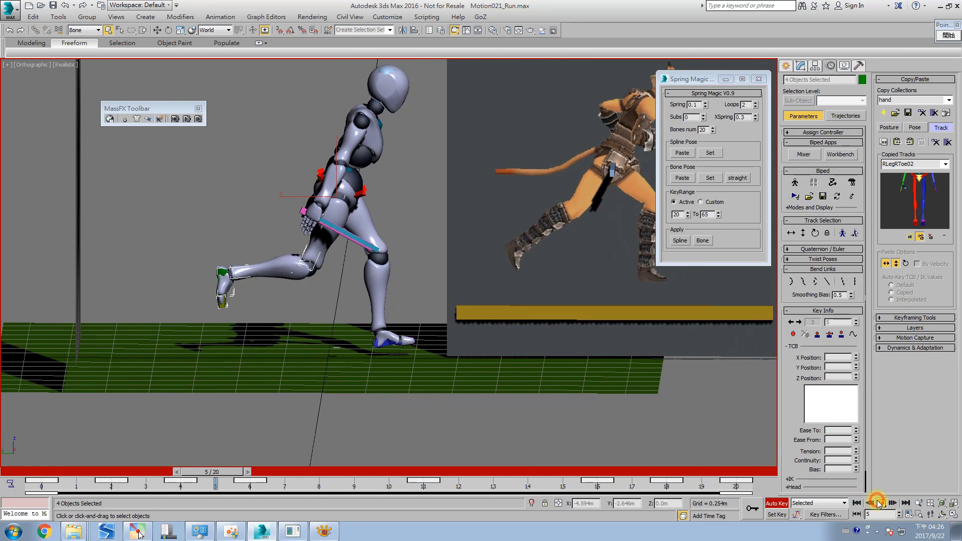
pyautogui.moveTo(881, 488); pyautogui.dragTo(881, 481)
pyautogui.moveTo(350, 332); pyautogui.dragTo(311, 341, button='middle')
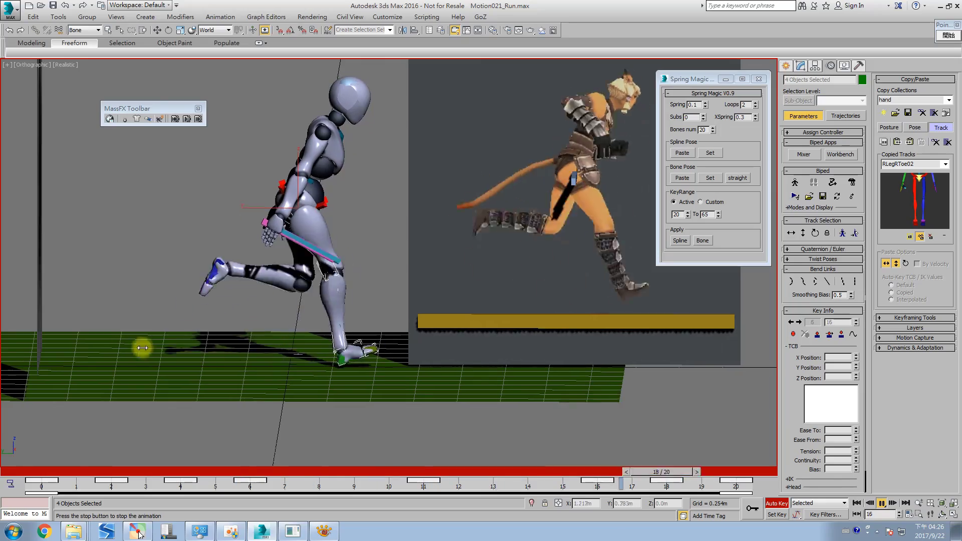
pyautogui.keyDown('alt'); pyautogui.moveTo(399, 344); pyautogui.dragTo(366, 364, button='middle'); pyautogui.keyUp('alt')
pyautogui.press('Escape')
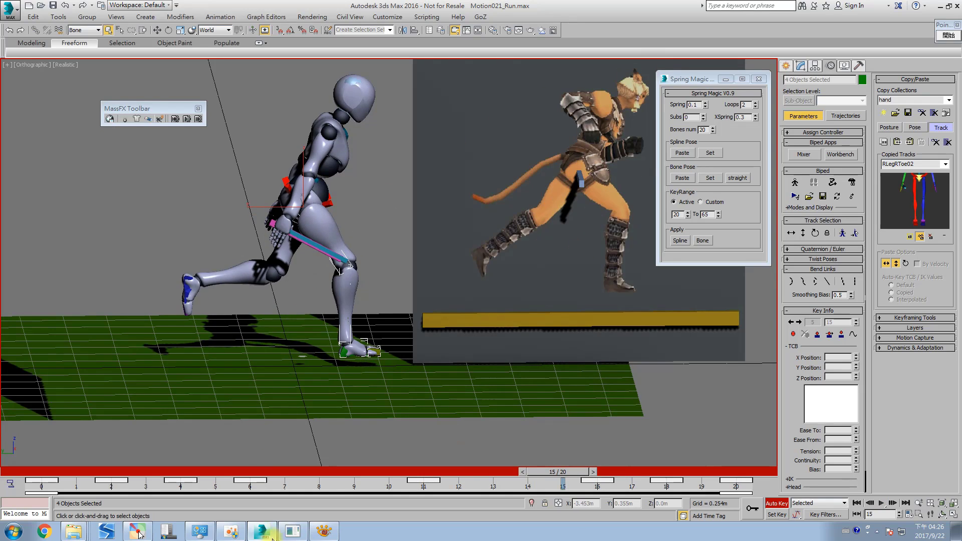